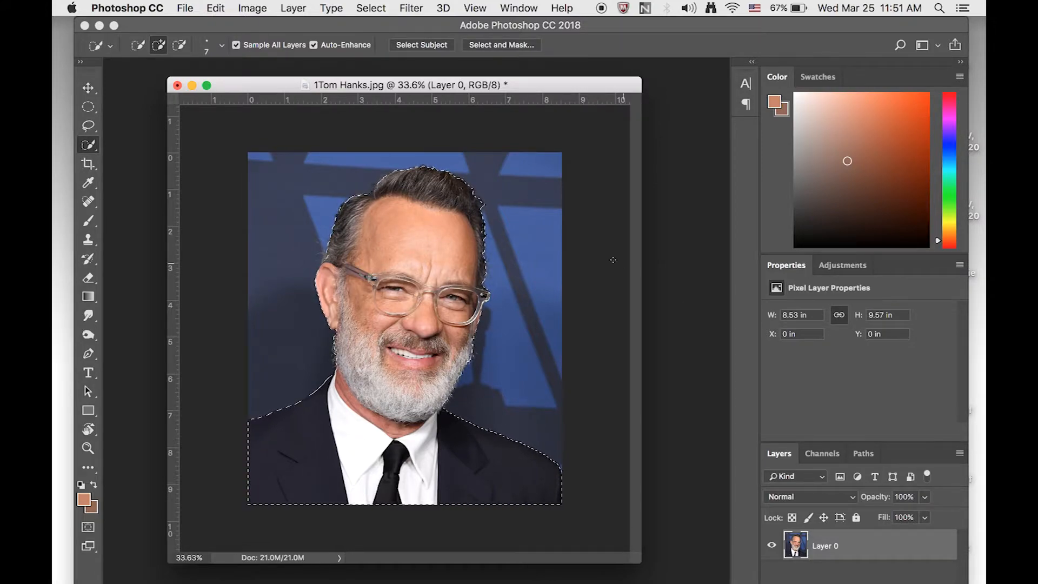
Start a new document and set its measurement units to inches.
click(183, 8)
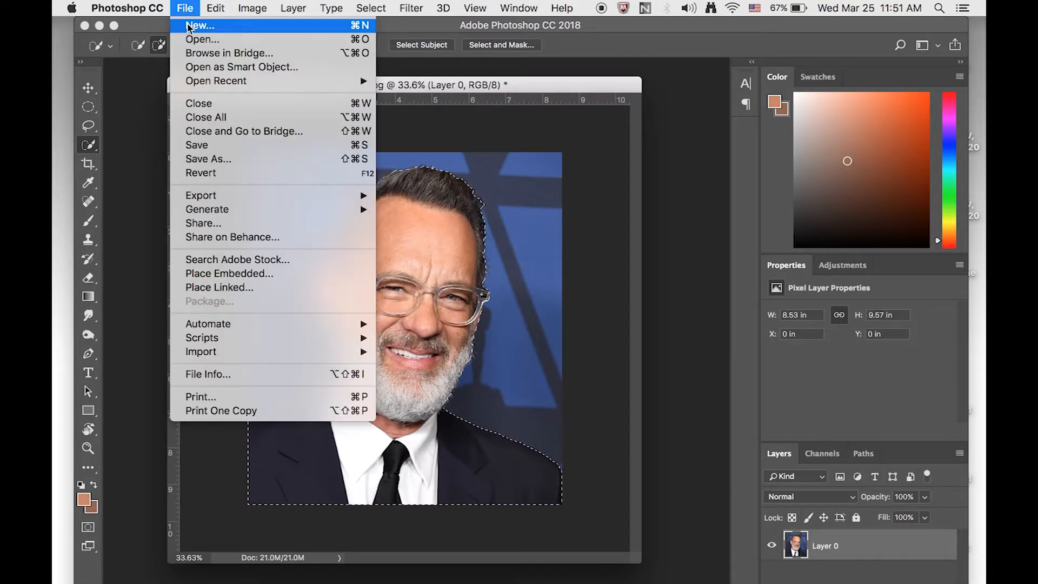
click(188, 27)
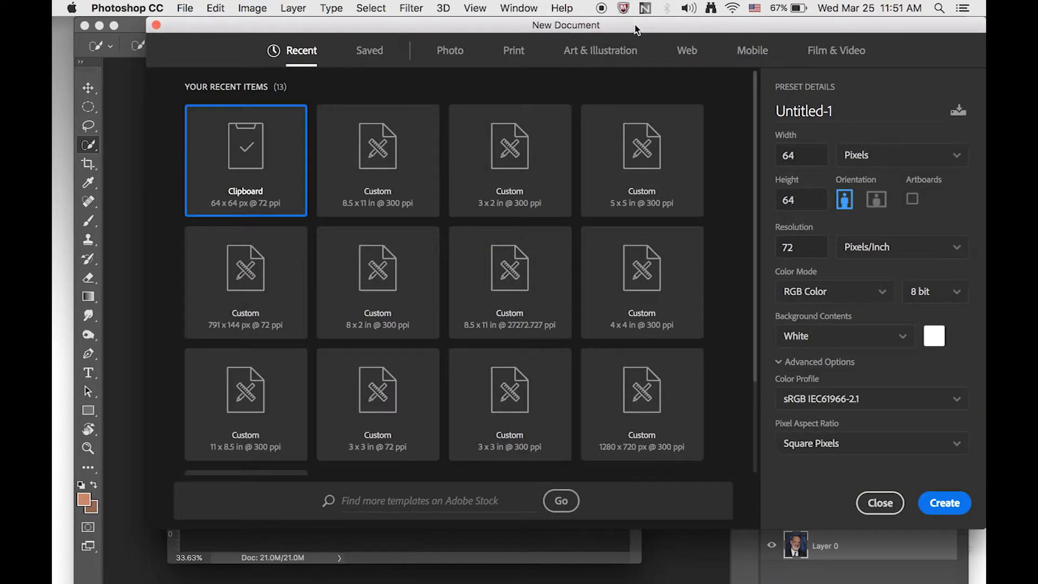
drag(637, 30, 585, 32)
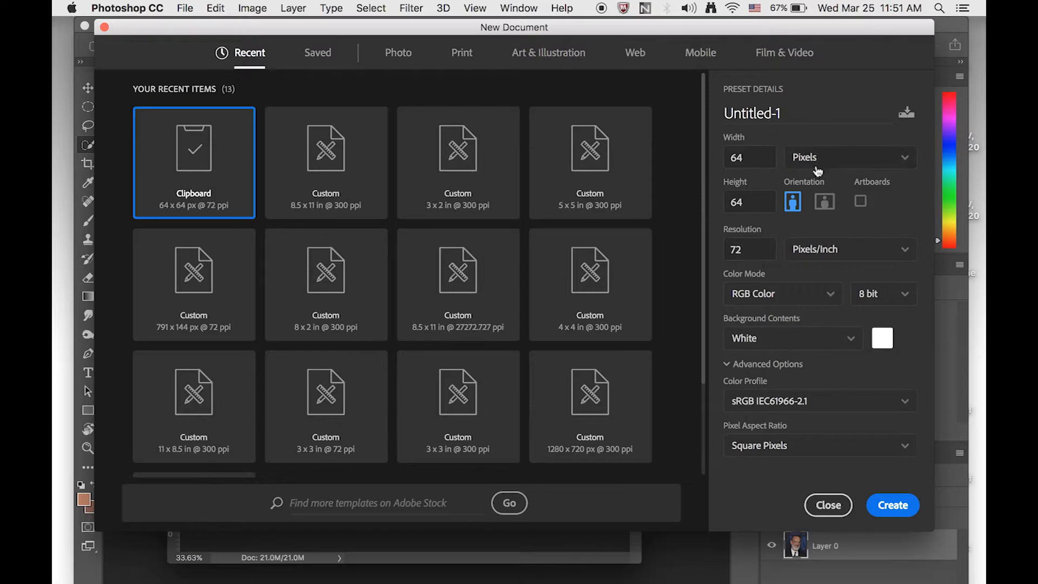
click(909, 164)
click(871, 209)
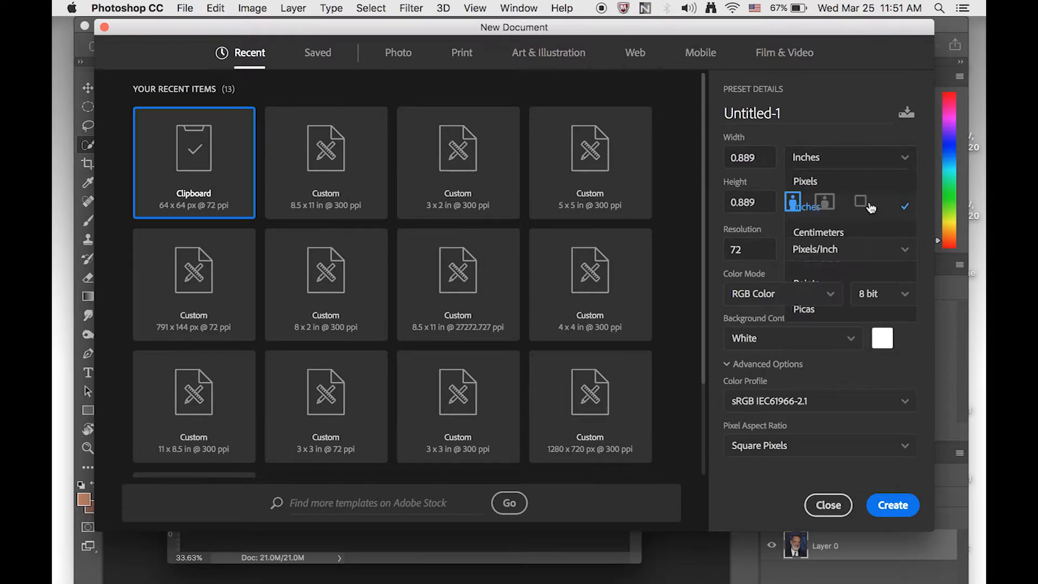
Set the document to 8.5 in wide, 11 in high and 300 pixels/inch, and create it.
drag(757, 155, 718, 161)
text(8)
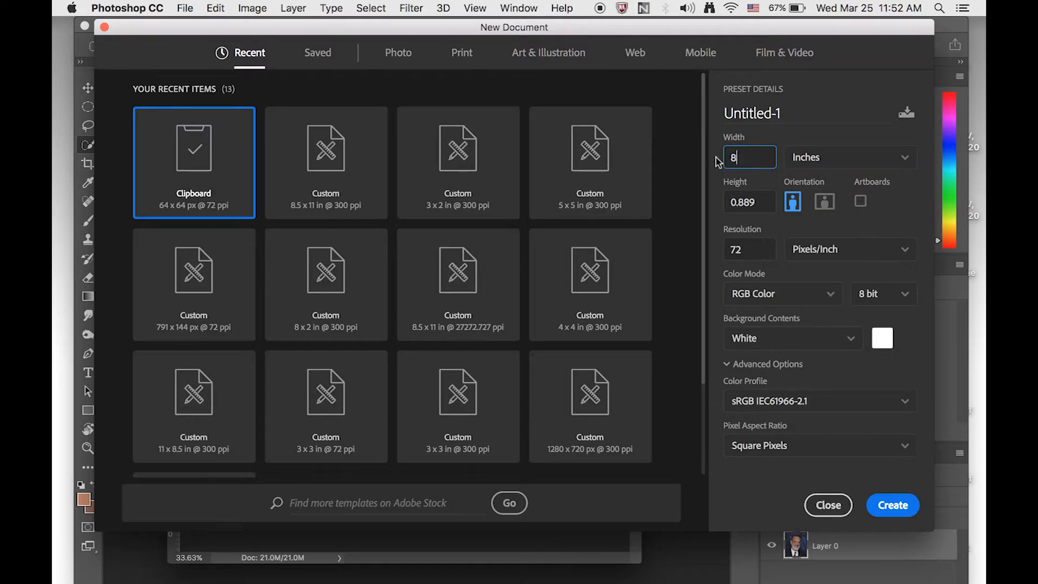
text(.5)
click(750, 199)
text(1)
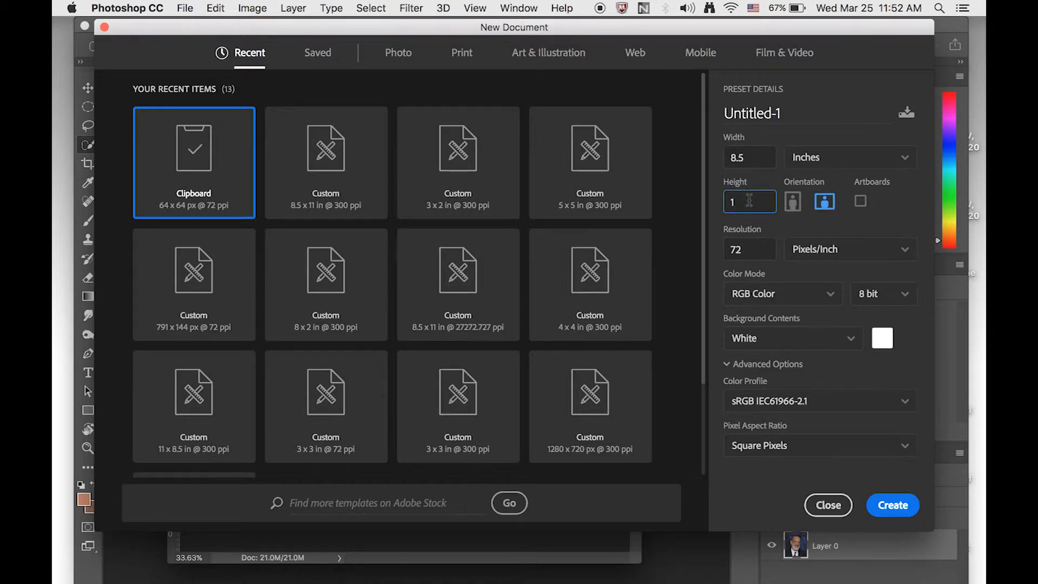
click(745, 247)
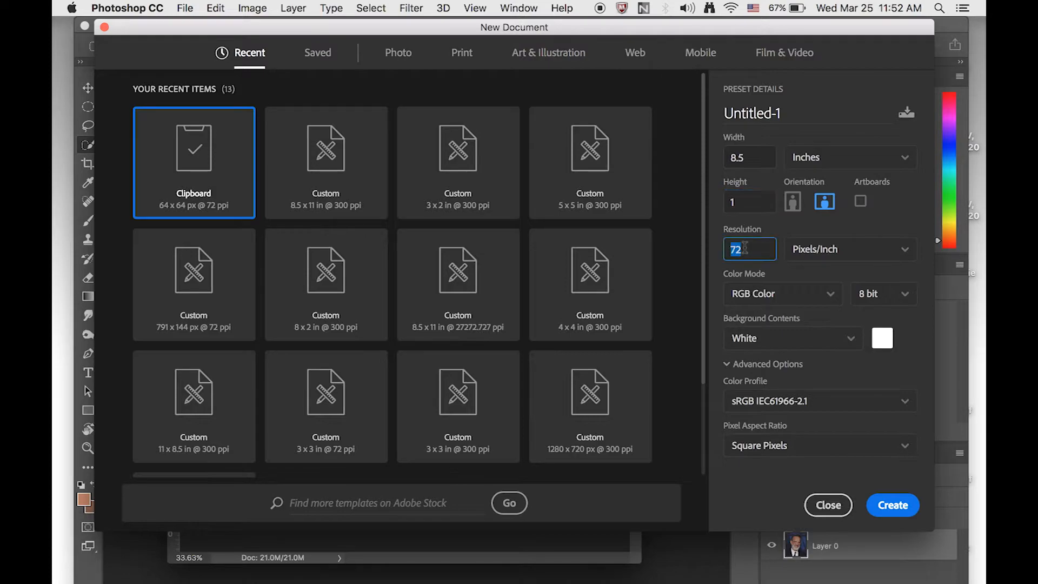
text(300)
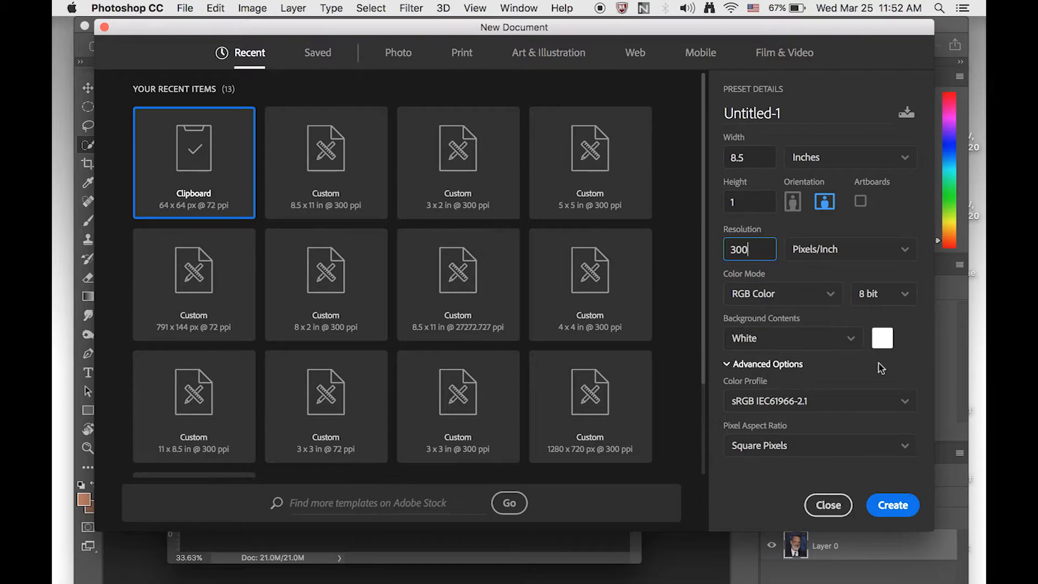
click(895, 507)
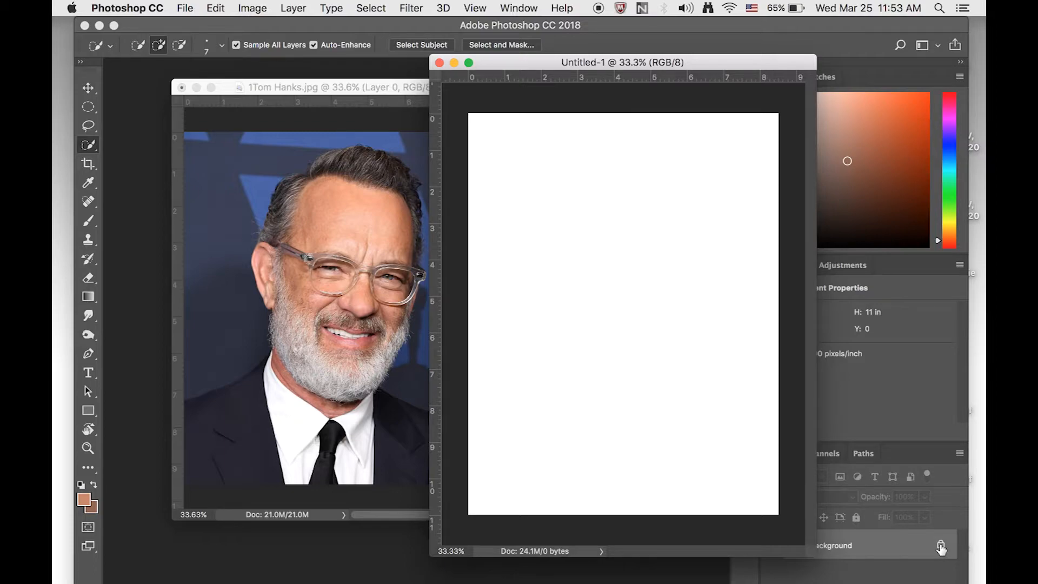
Unlock the blank document's background layer, try its full lock on and off, and centre the document as a floating window.
click(941, 545)
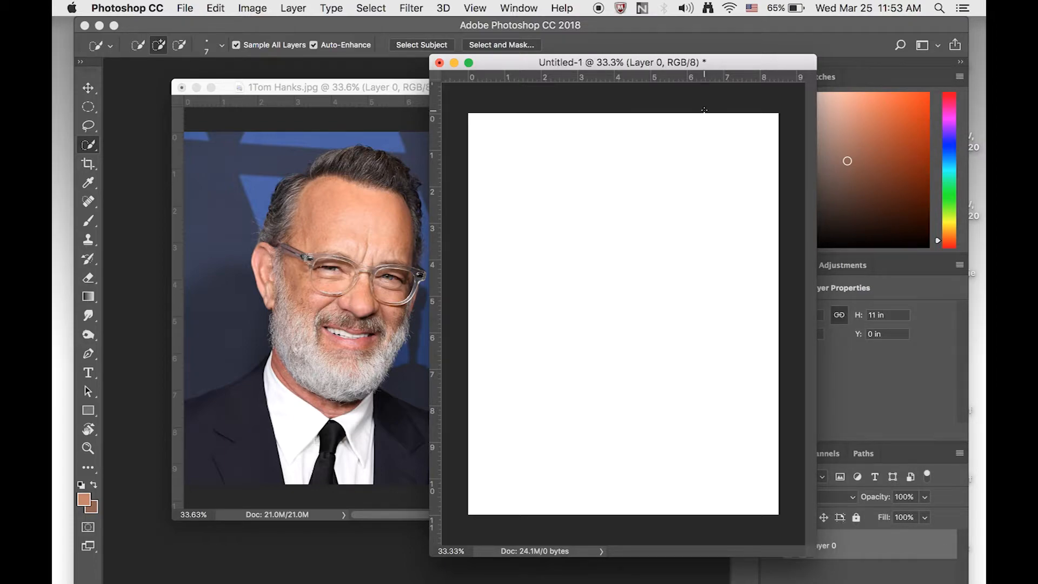
drag(730, 65, 467, 61)
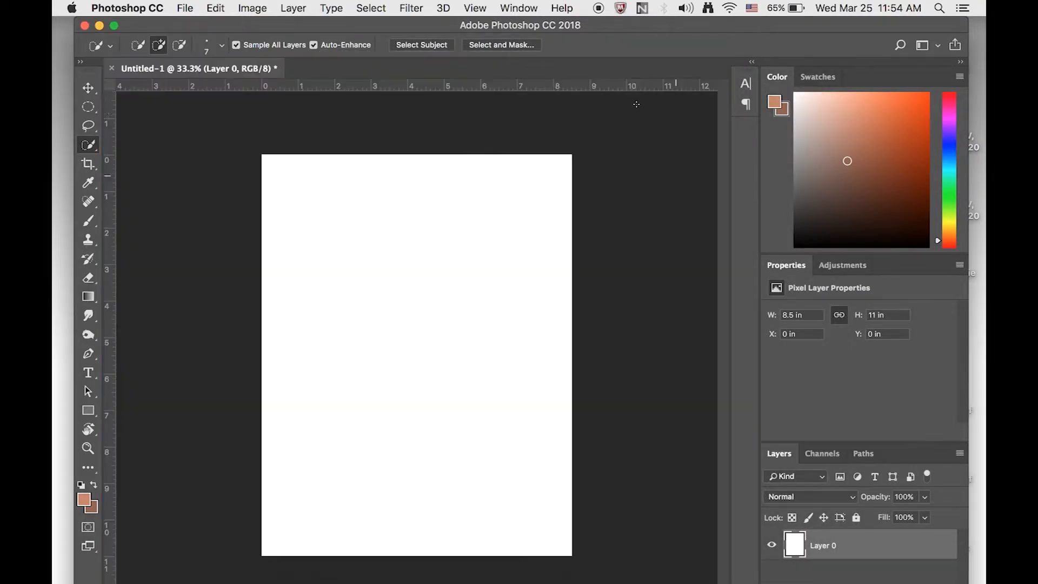
drag(214, 69, 213, 112)
drag(290, 122, 364, 104)
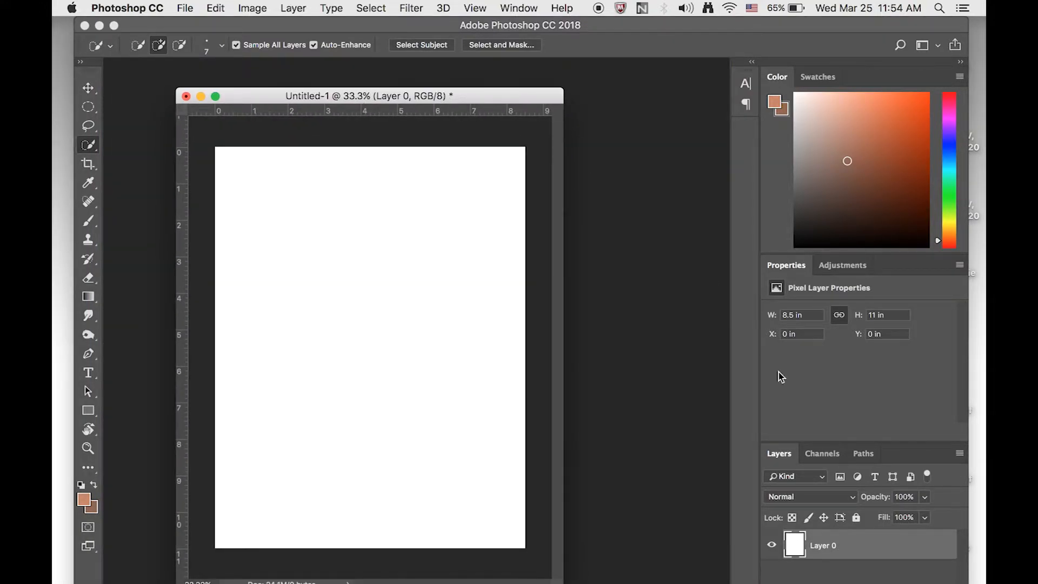
click(856, 519)
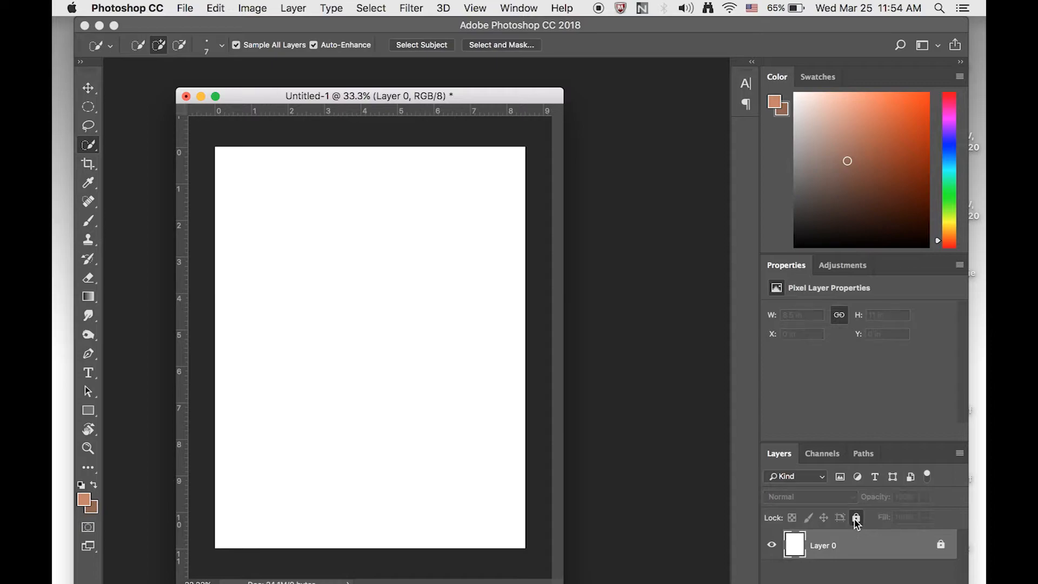
click(941, 547)
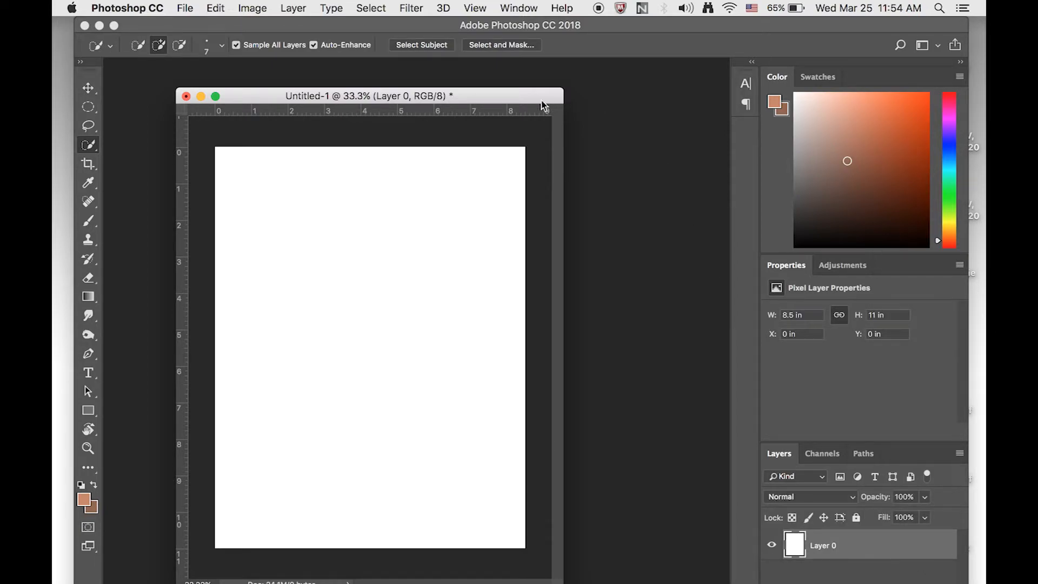
drag(504, 91, 557, 77)
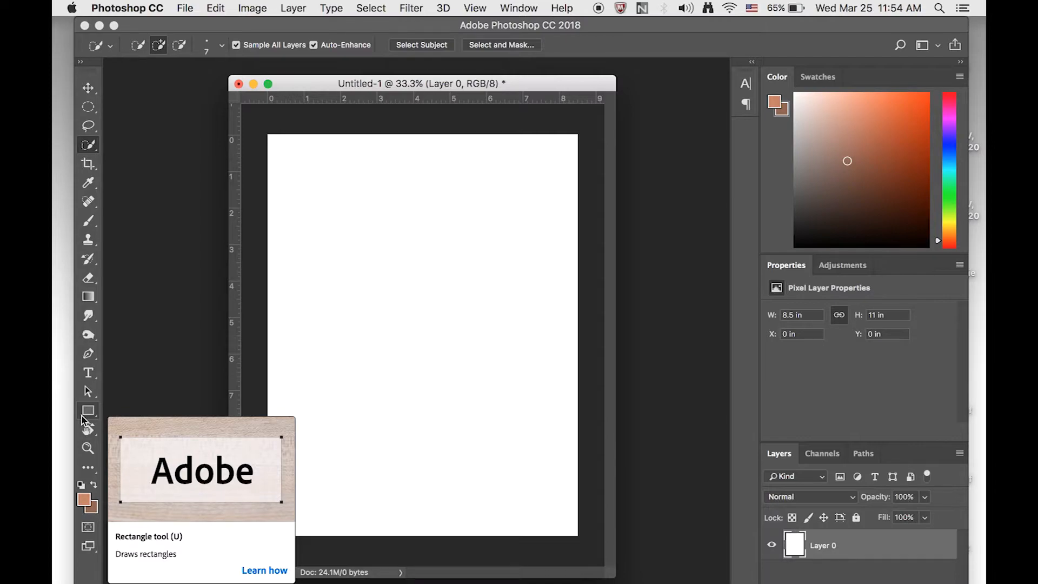
Apply two linear gradients at 5% opacity diagonally across the blank page from upper left to lower right.
click(87, 297)
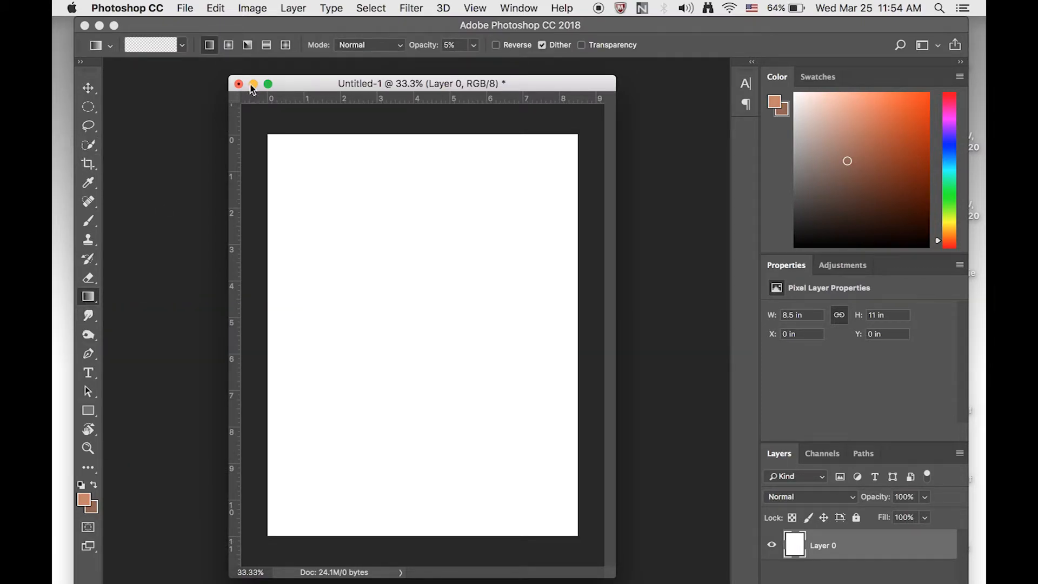
drag(250, 115, 627, 582)
click(184, 47)
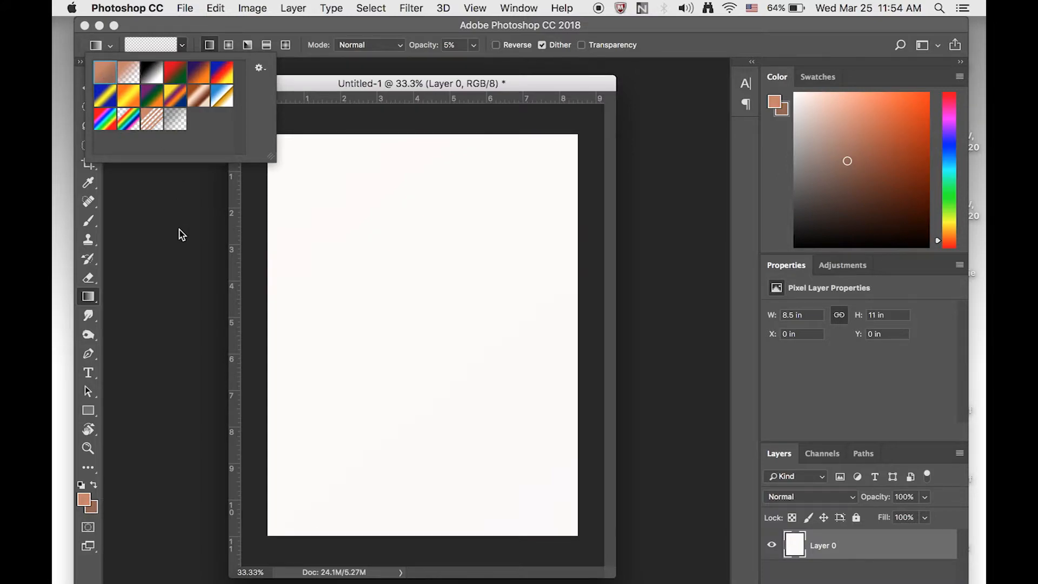
click(161, 232)
drag(258, 115, 604, 582)
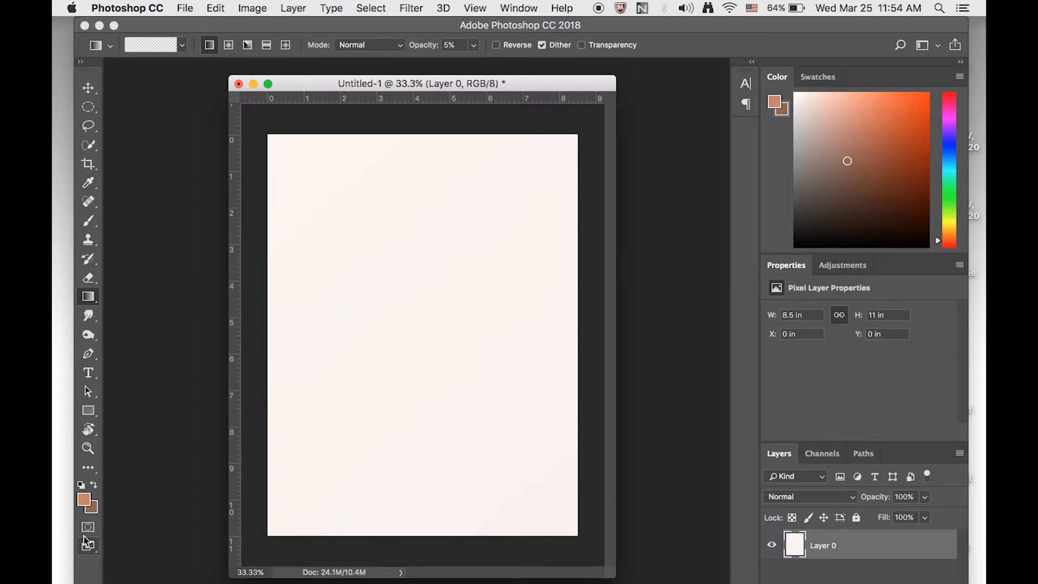
Set the foreground color to a dark crimson, #8c1d3f.
click(84, 500)
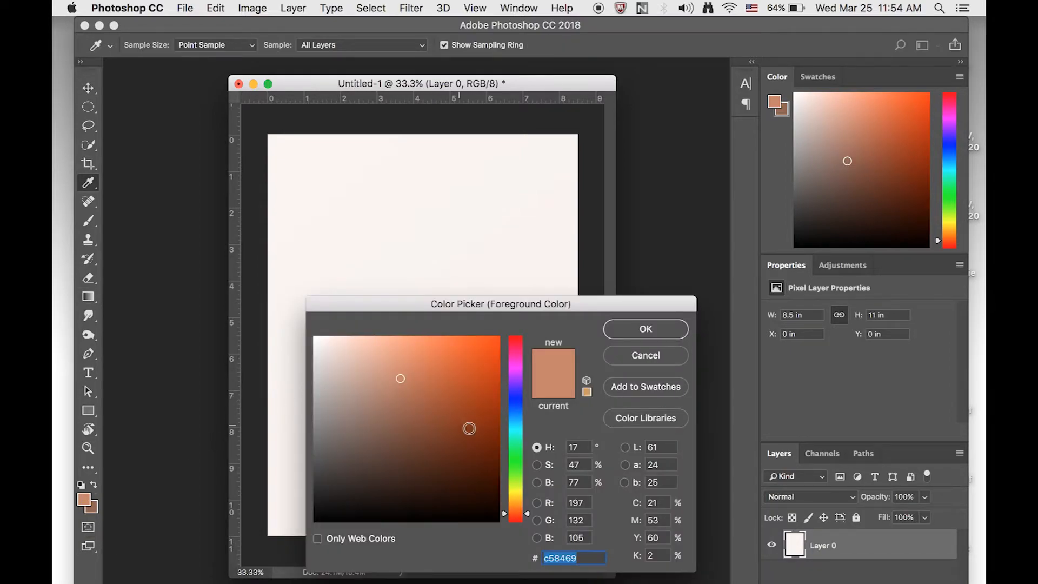
click(516, 345)
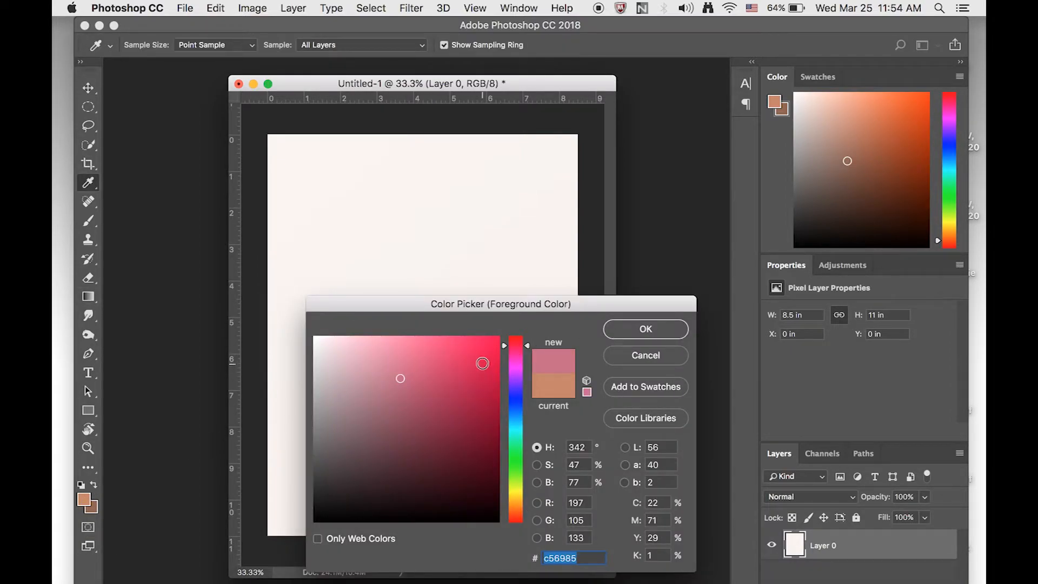
click(459, 420)
click(639, 330)
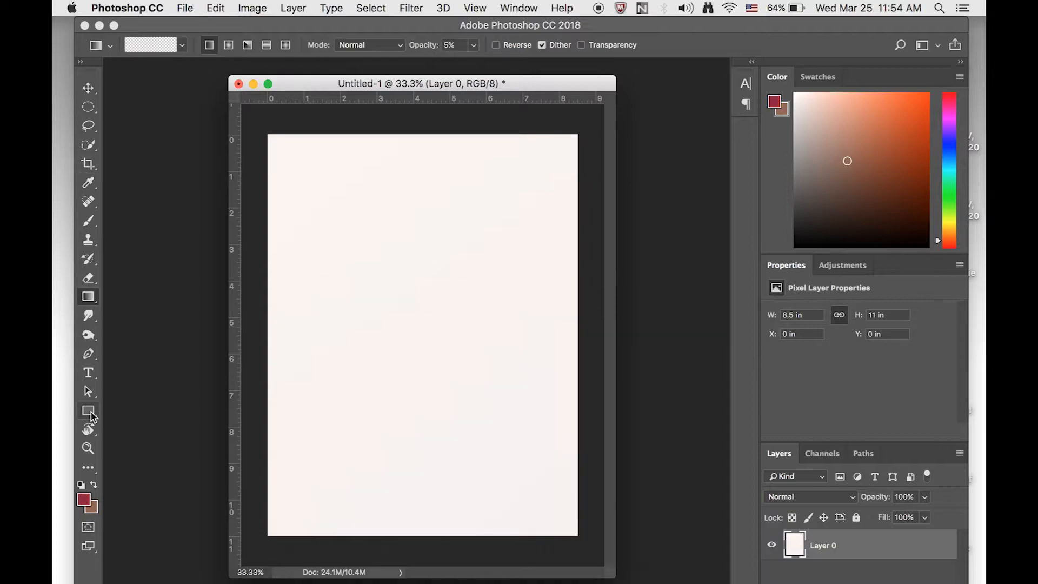
Set the background color to a very dark brown of the same orange hue.
click(95, 510)
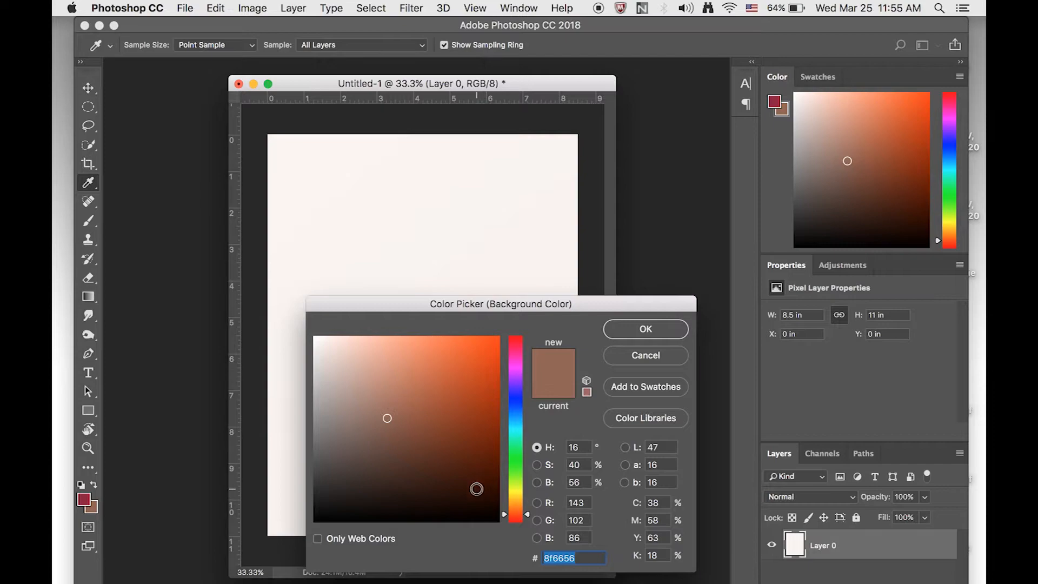
click(476, 488)
click(643, 331)
Fill the page with a radial gradient at 100% opacity, running from the upper-left corner to the lower-right corner.
key(g)
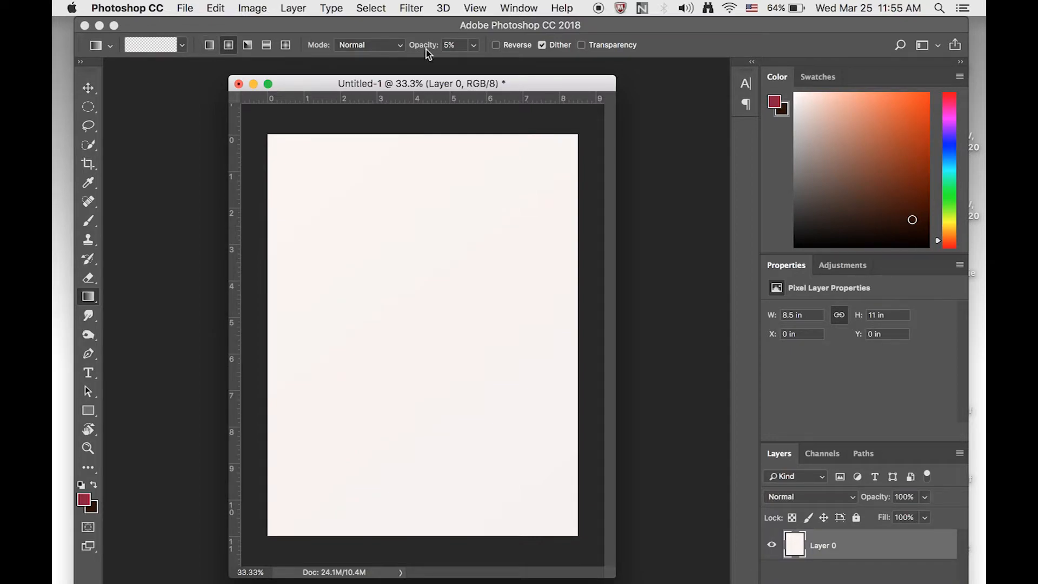
click(473, 45)
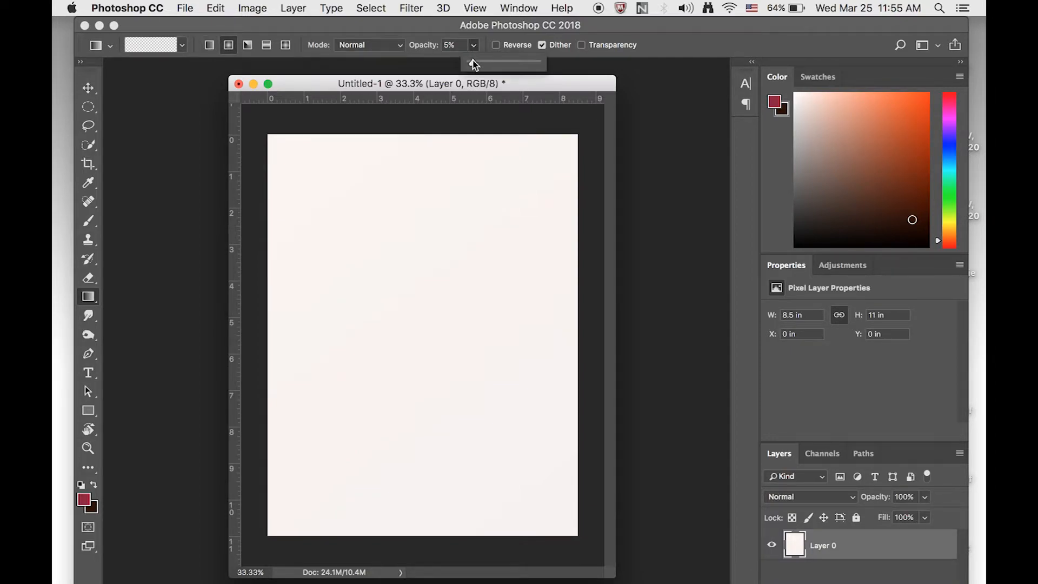
drag(474, 64, 554, 64)
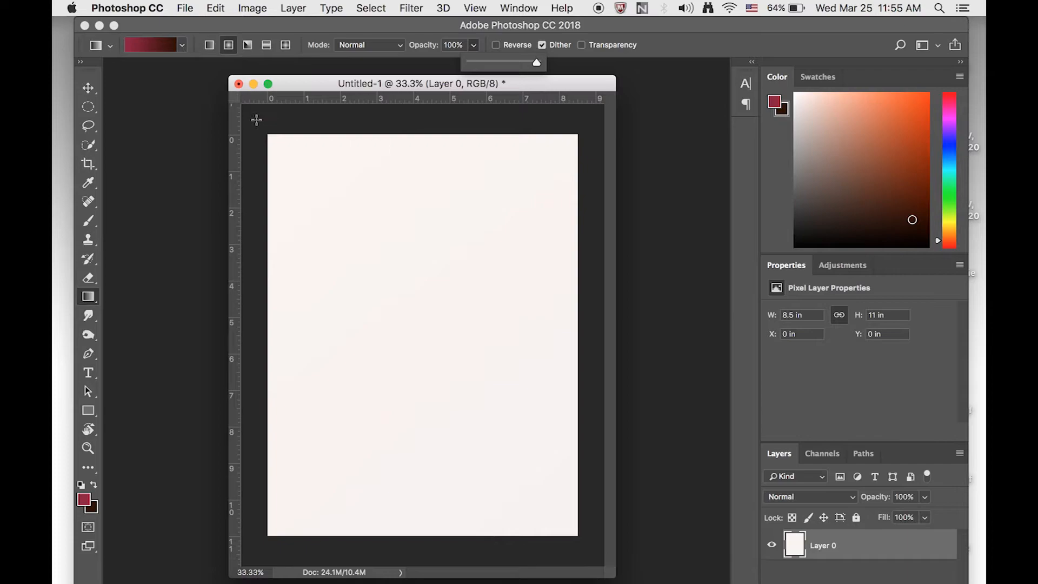
click(257, 120)
drag(255, 120, 591, 579)
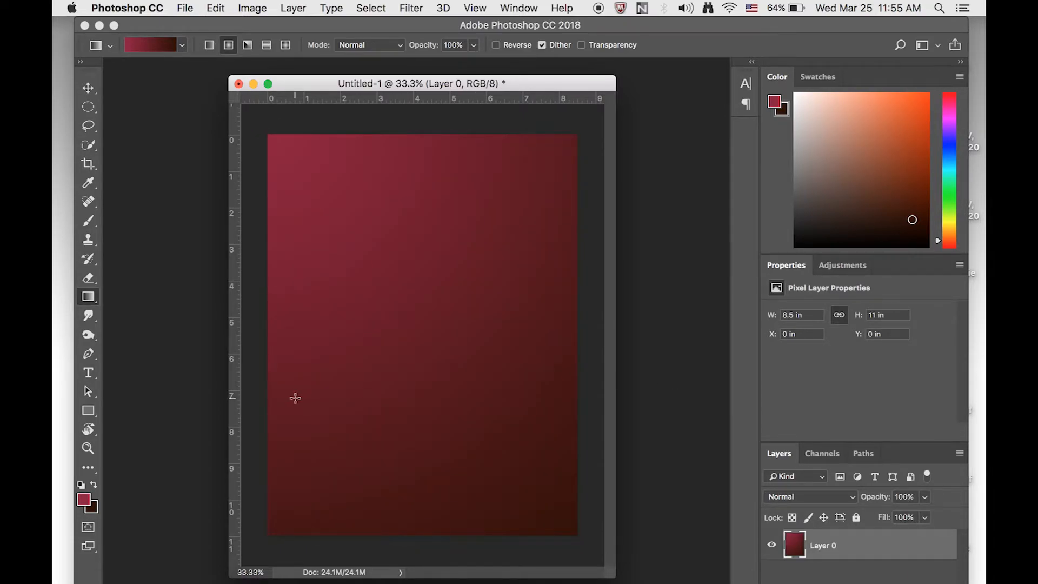
Switch to the linear gradient style and refill the page diagonally from the upper-left to the lower-right corner.
click(183, 46)
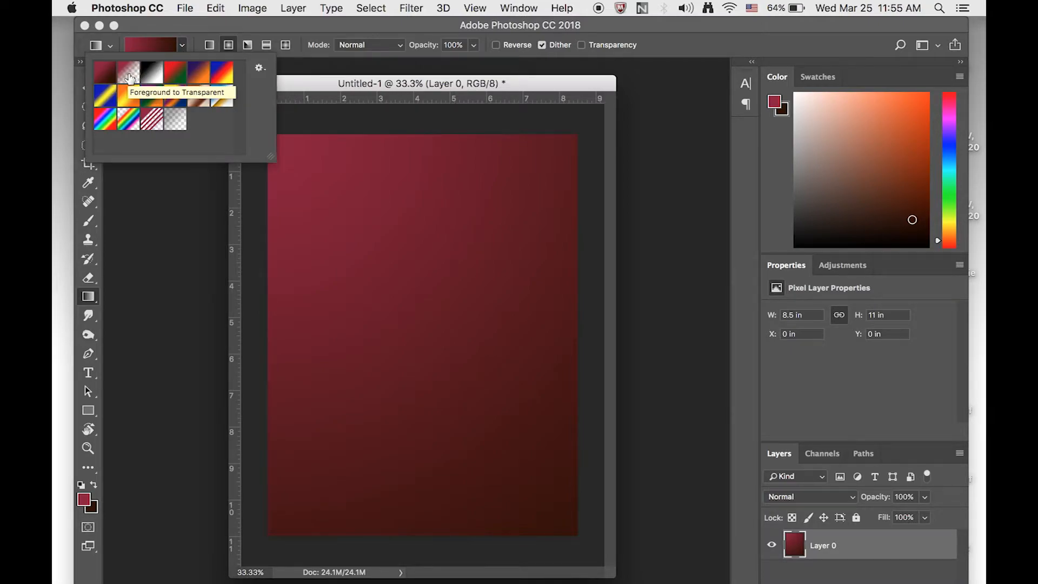
click(211, 53)
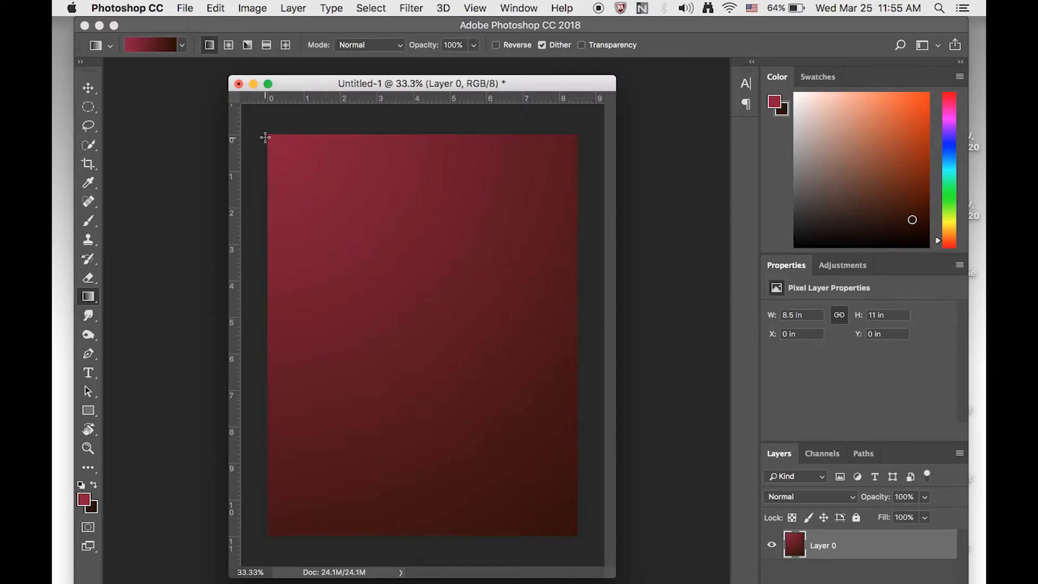
drag(260, 122, 605, 550)
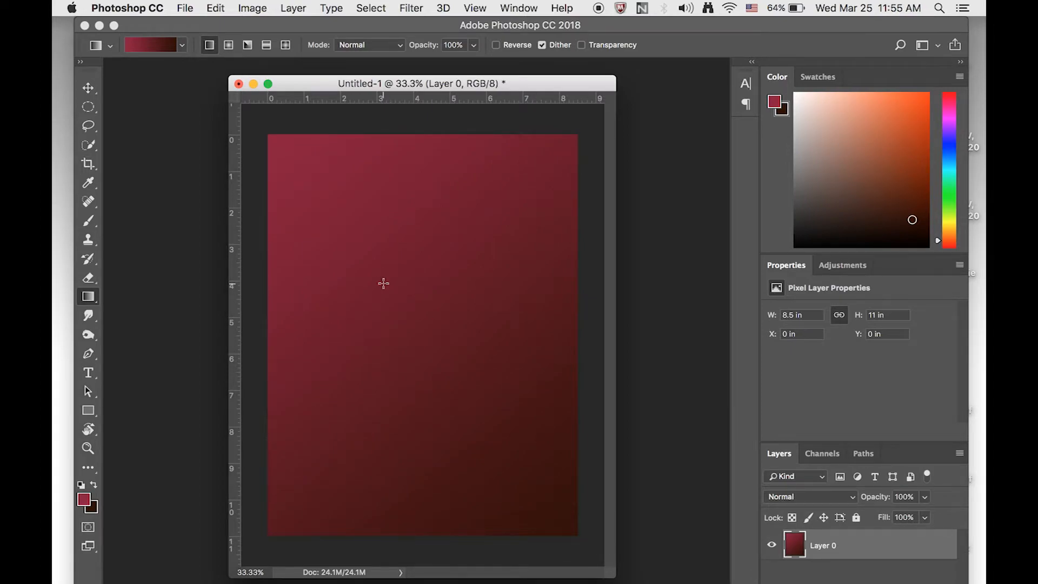
Redraw the linear gradient with short spans: diagonal, then horizontal from right to left, and finally nearly vertical downward in the upper part.
drag(385, 283, 421, 338)
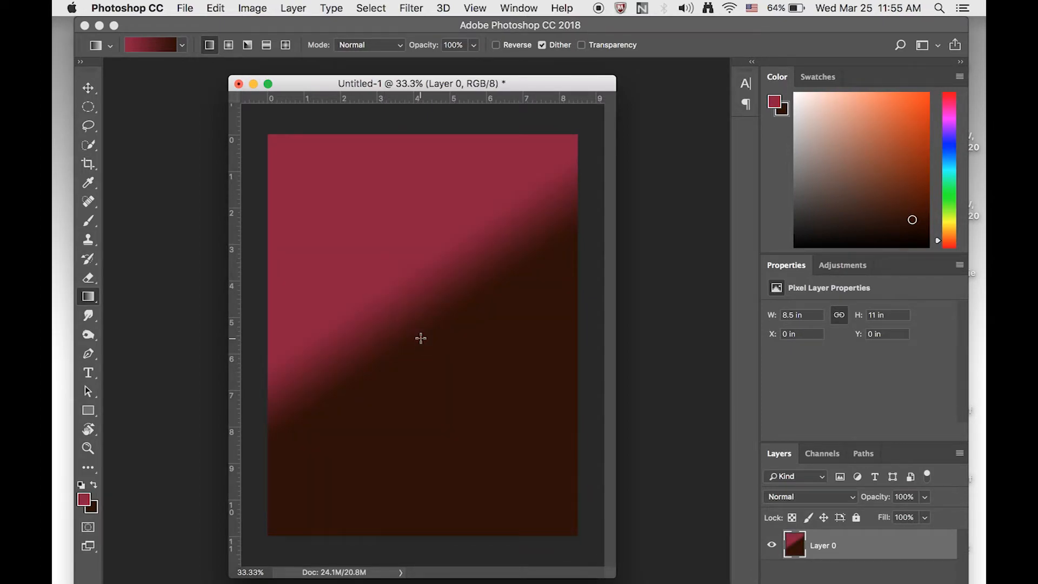
drag(464, 309, 395, 309)
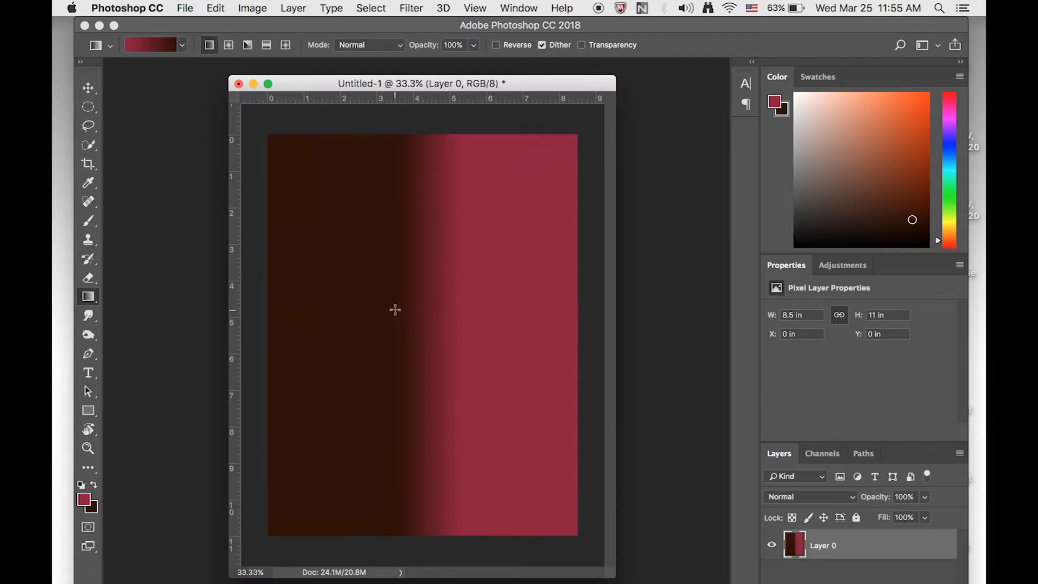
drag(399, 216, 410, 273)
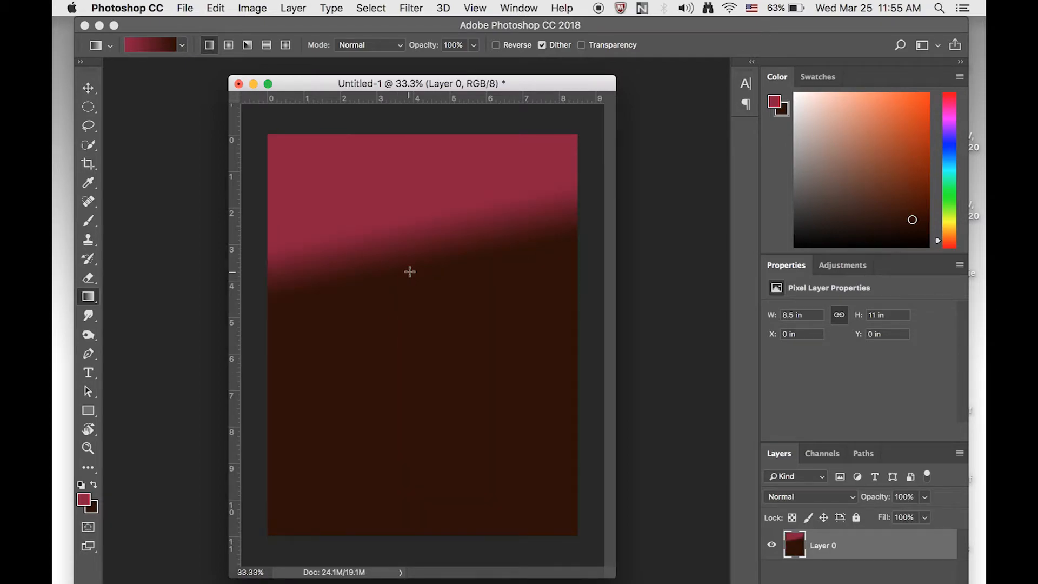
Change the foreground color to a medium bright blue.
click(84, 501)
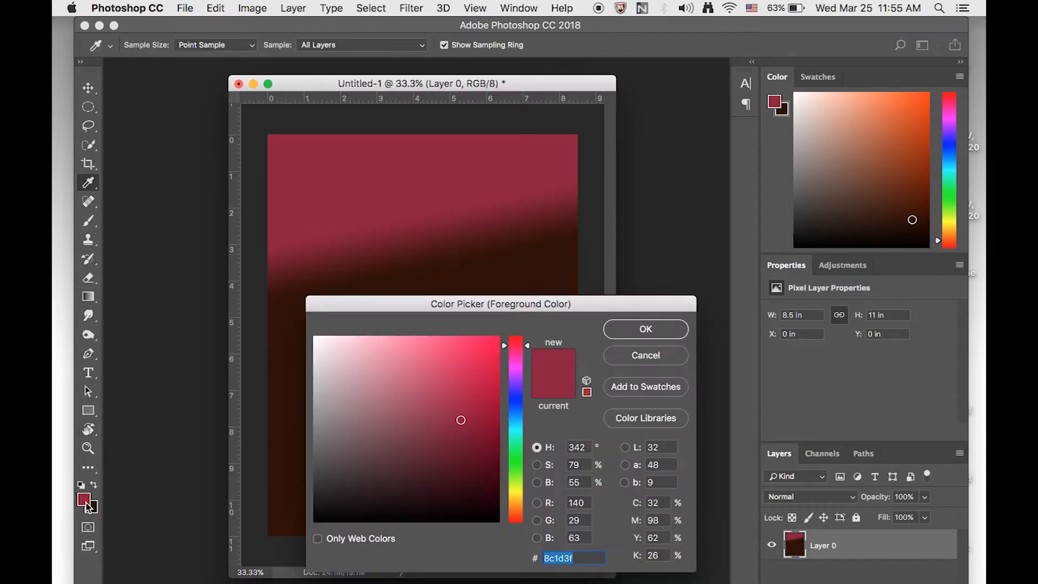
click(516, 414)
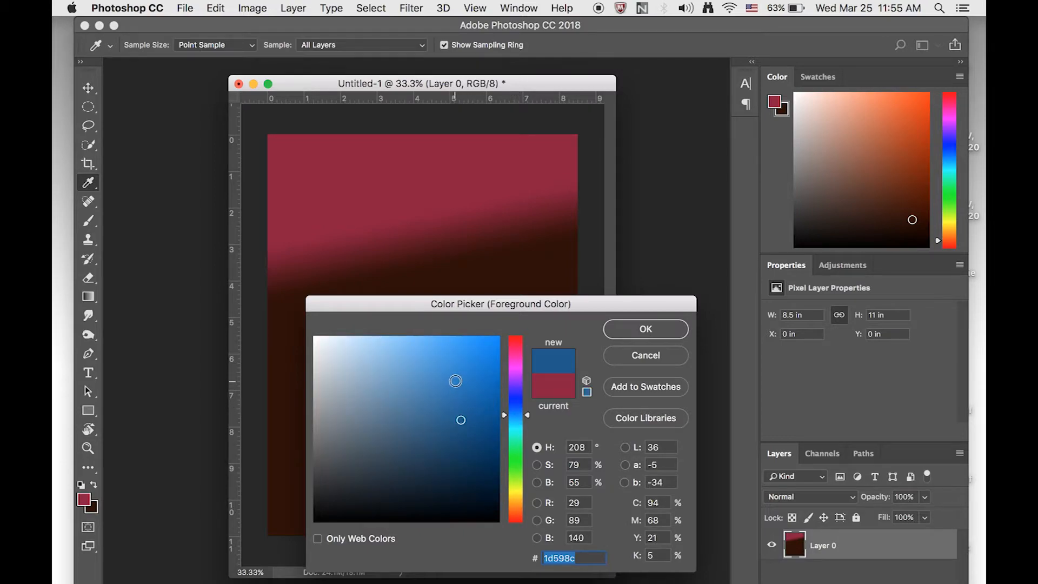
click(456, 381)
click(627, 341)
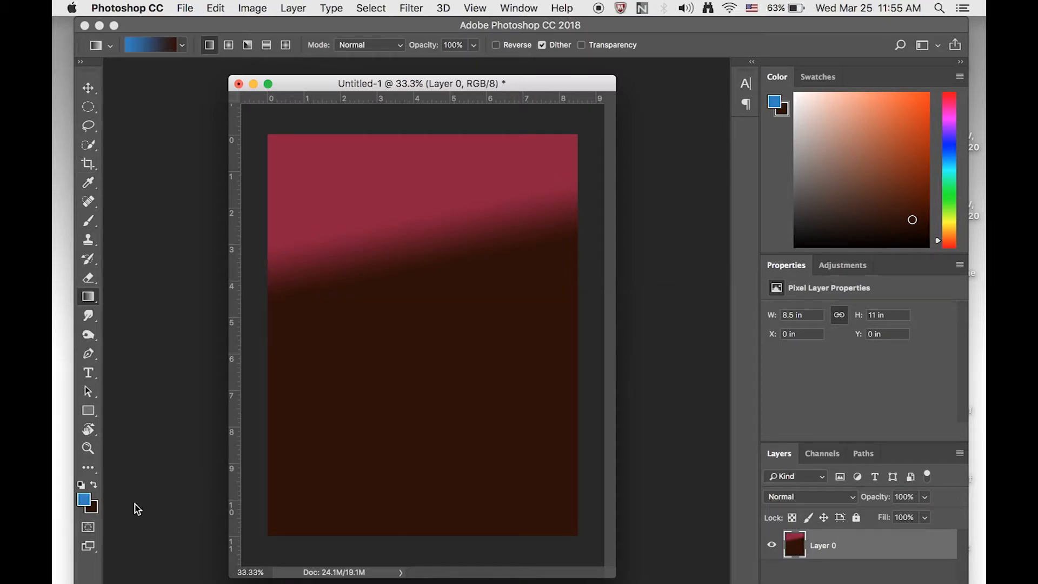
Change the background color to a medium purple and refill the page with a linear gradient from the upper-left to the lower-right corner.
click(98, 507)
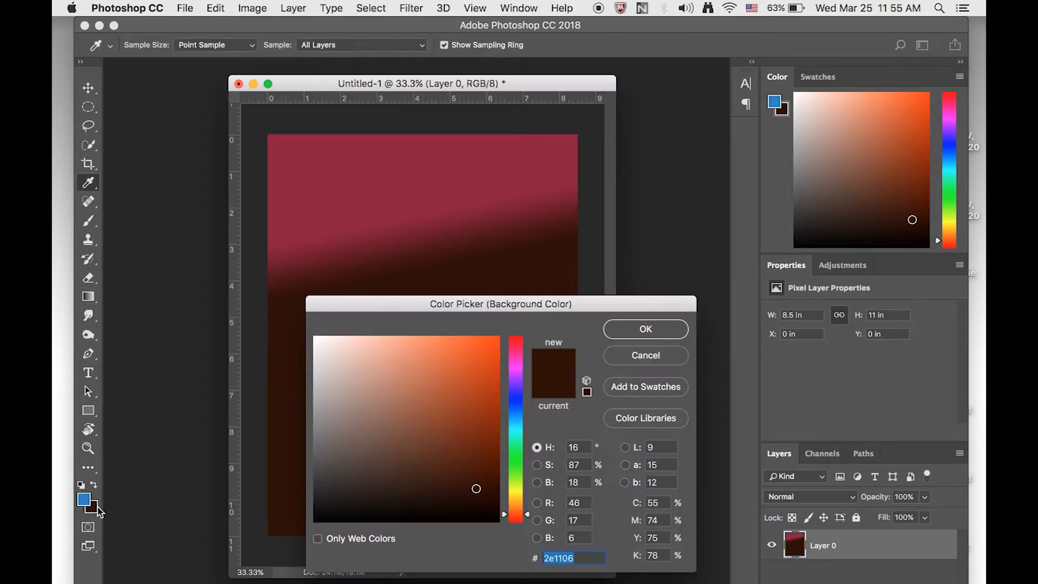
click(515, 387)
click(410, 380)
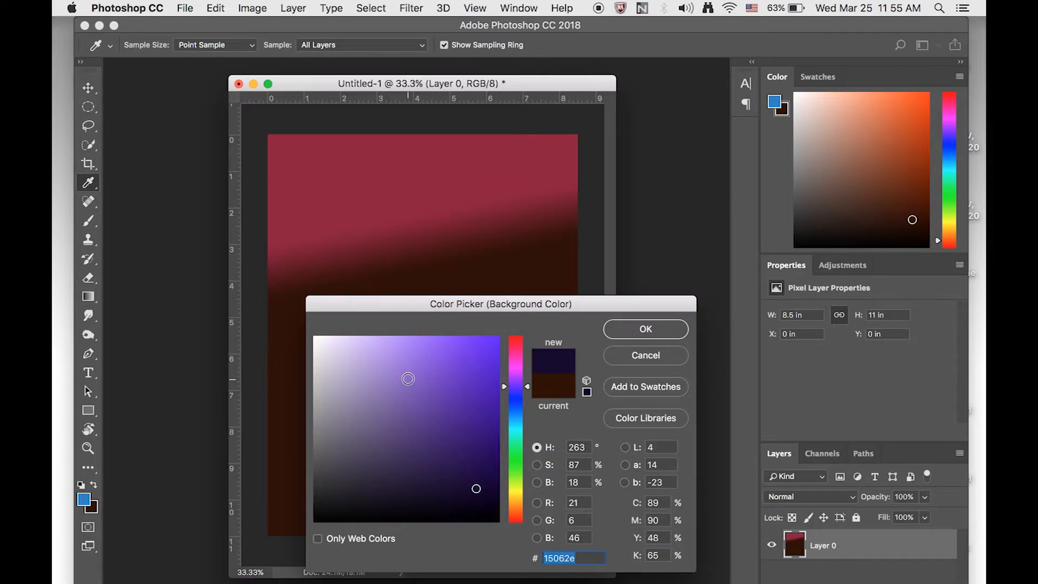
click(646, 329)
key(g)
drag(256, 116, 618, 581)
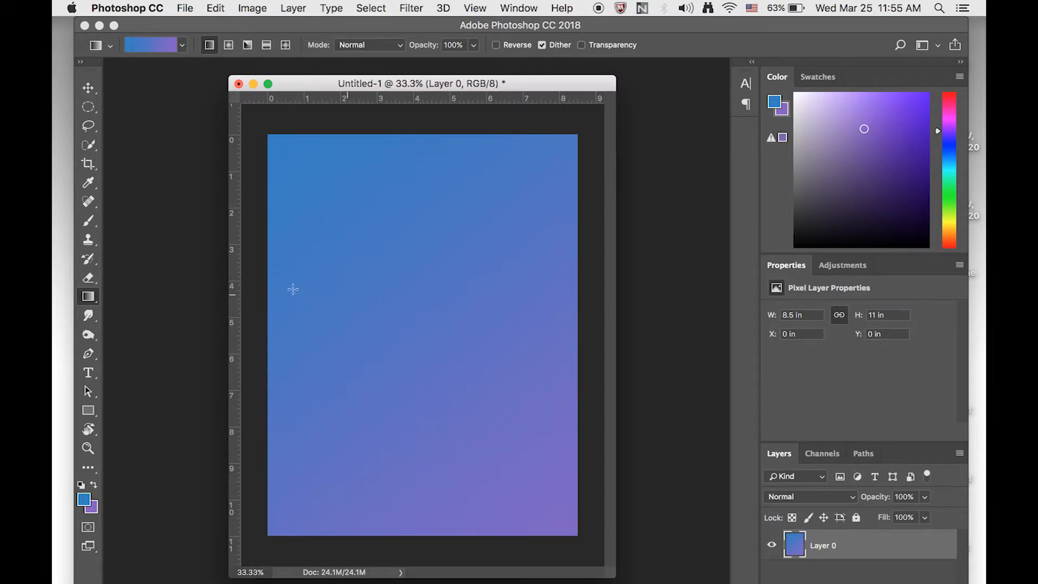
Lighten the foreground blue to 659ece and redraw the diagonal linear gradient from the upper-left to the lower-right corner of the page.
click(84, 499)
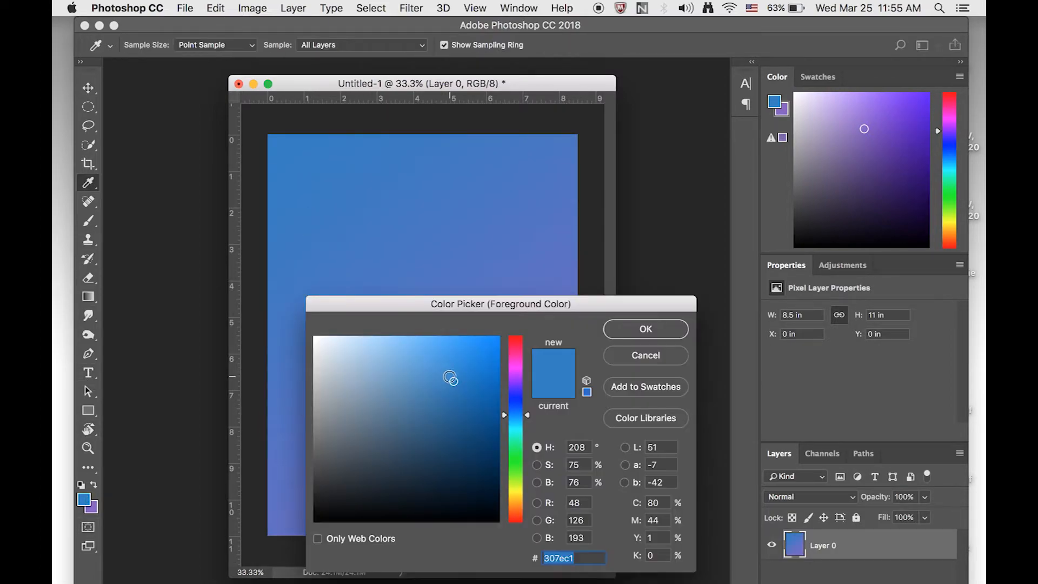
drag(451, 379, 409, 372)
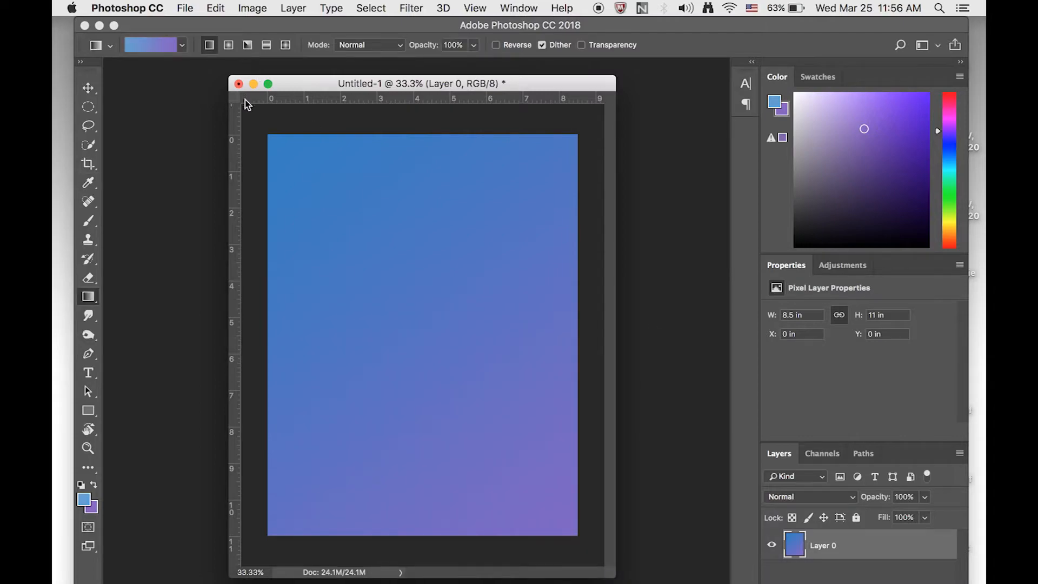
right_click(254, 115)
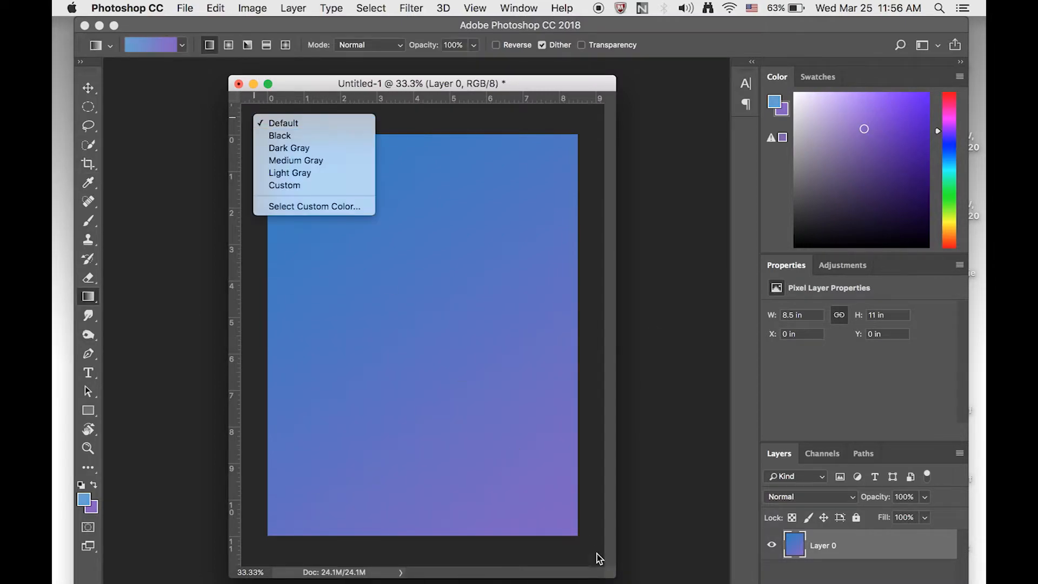
click(596, 558)
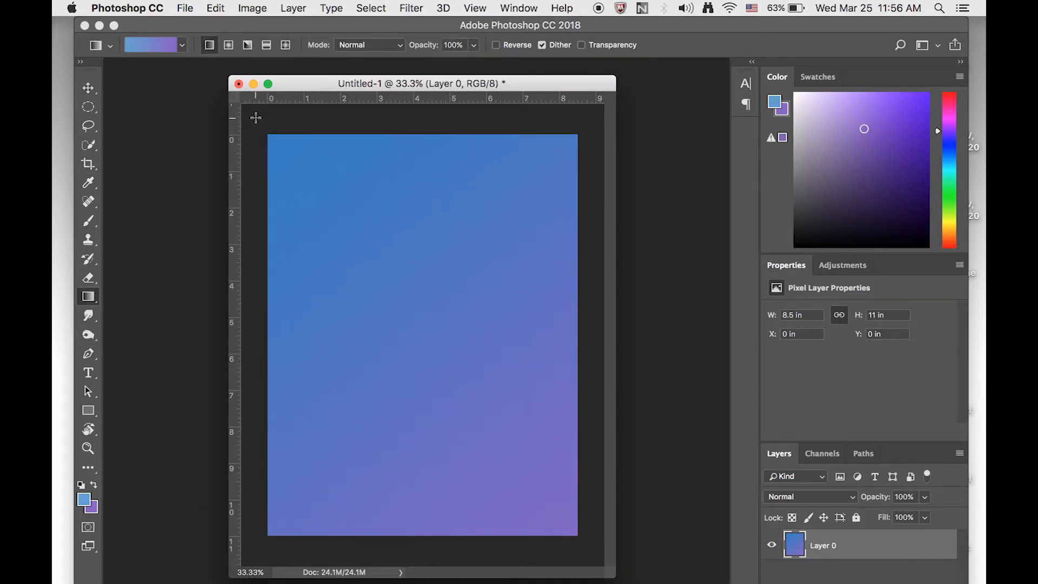
drag(256, 118, 586, 563)
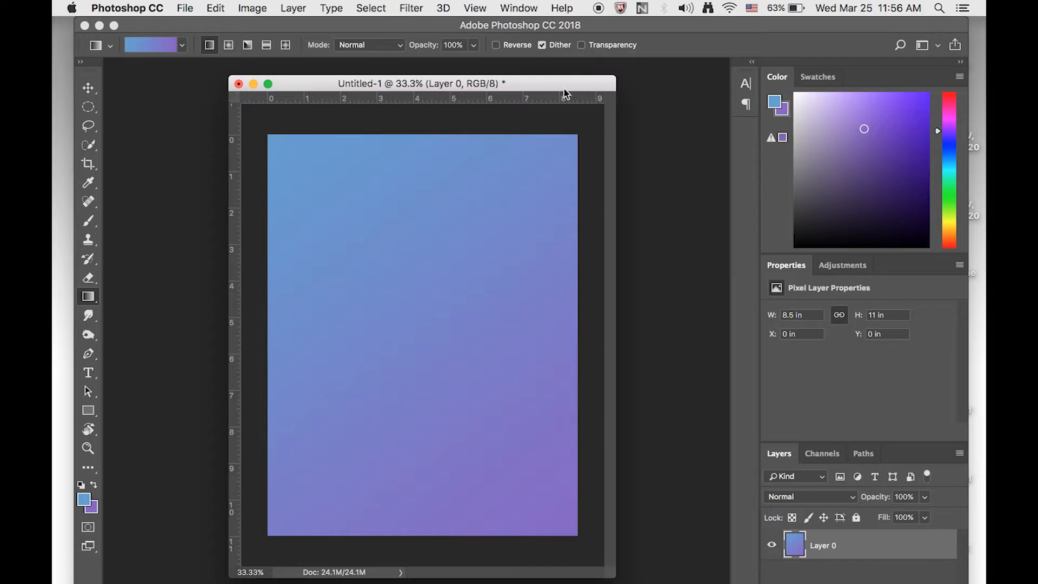
Bring the portrait photo's window forward and arrange it side by side with the gradient document.
drag(563, 85, 618, 88)
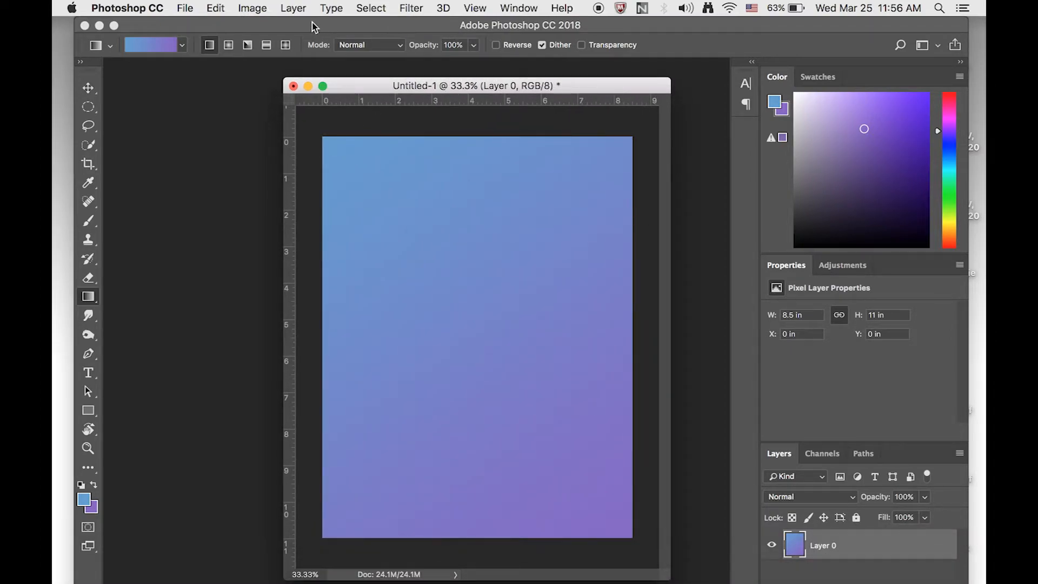
drag(232, 25, 390, 25)
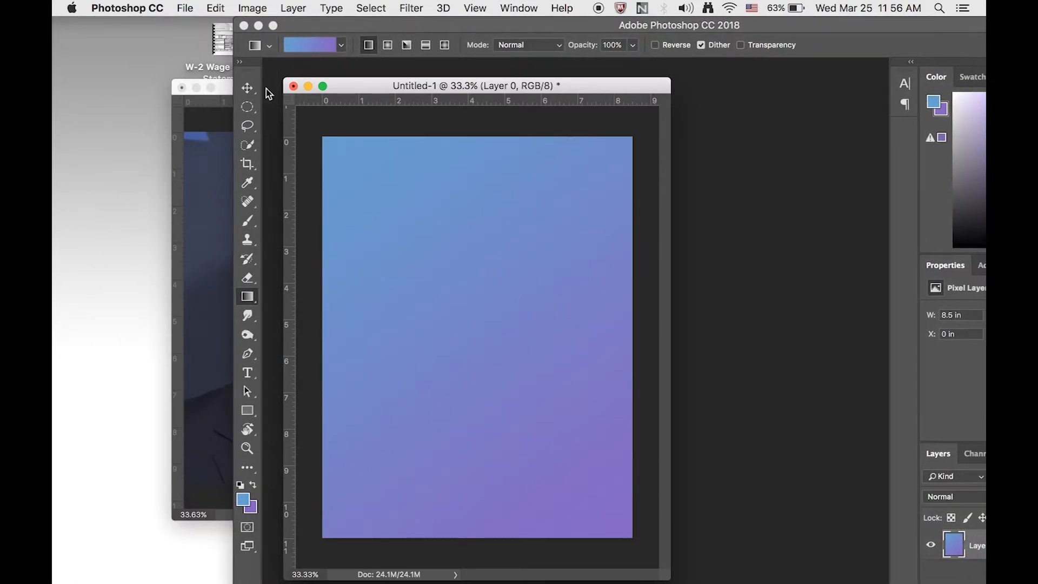
click(190, 157)
drag(332, 92, 764, 158)
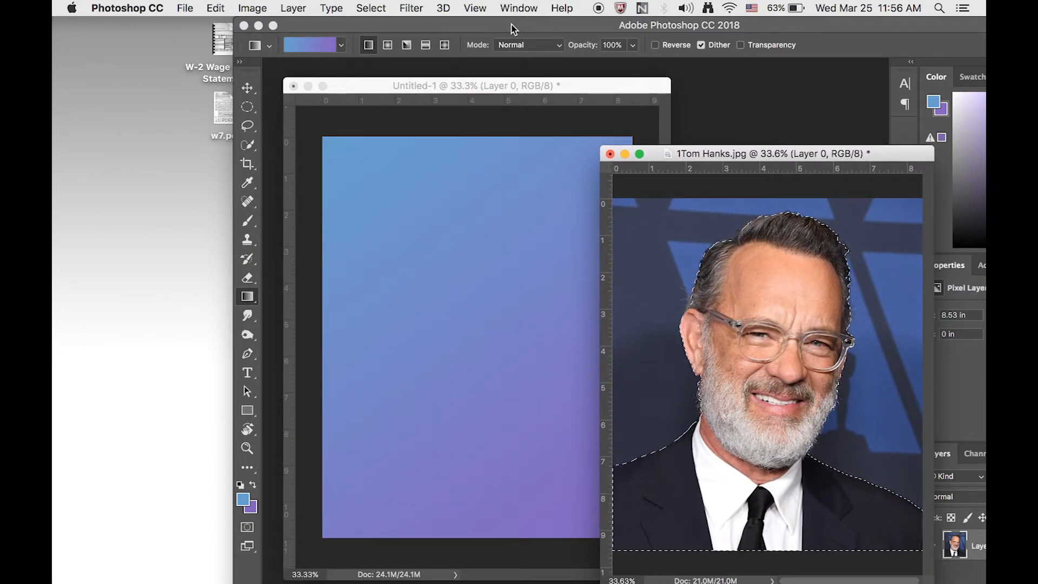
drag(480, 28, 353, 16)
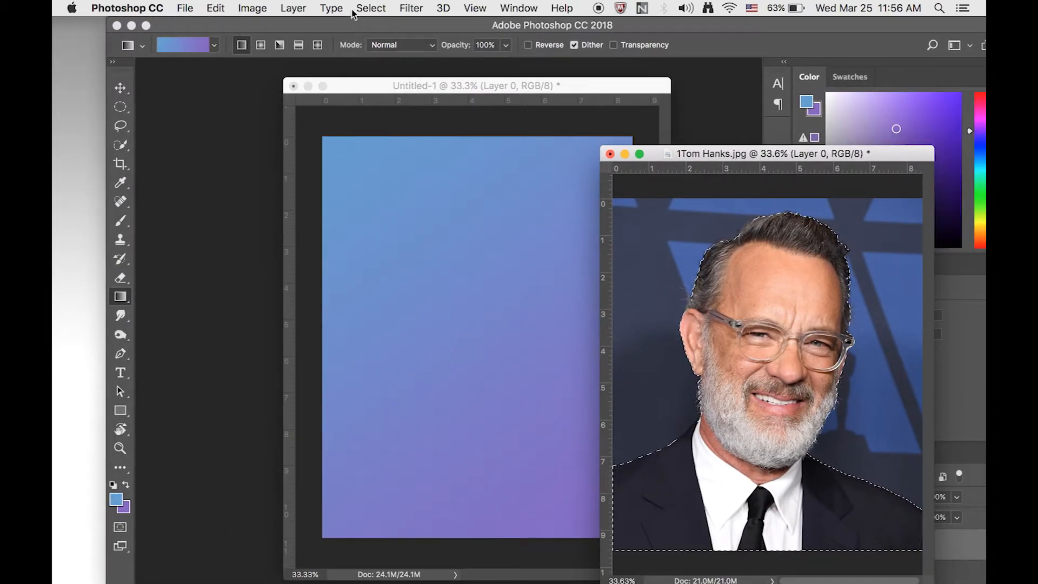
right_click(368, 84)
click(357, 90)
right_click(371, 87)
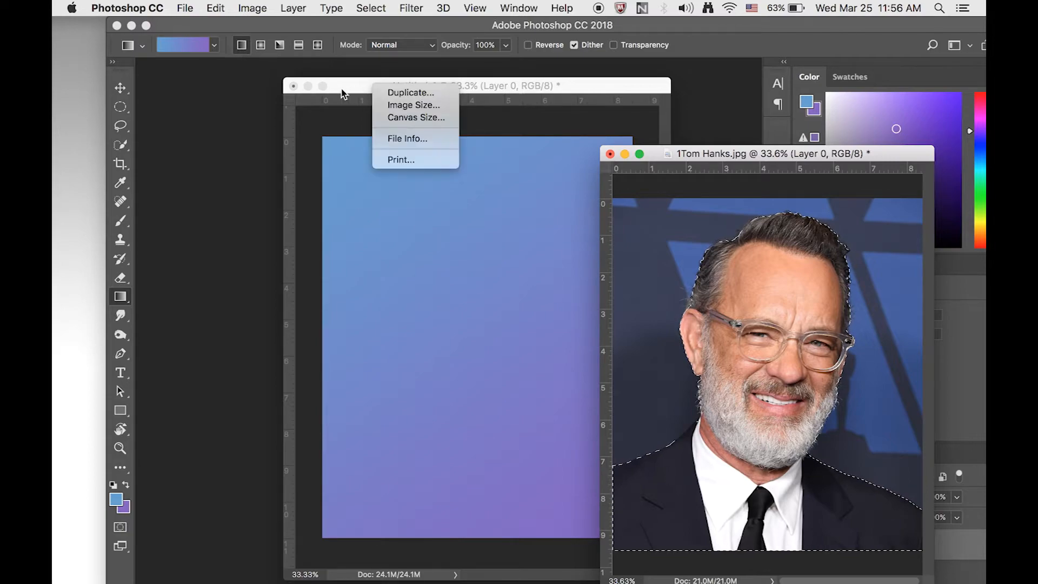
click(289, 90)
drag(363, 89, 290, 86)
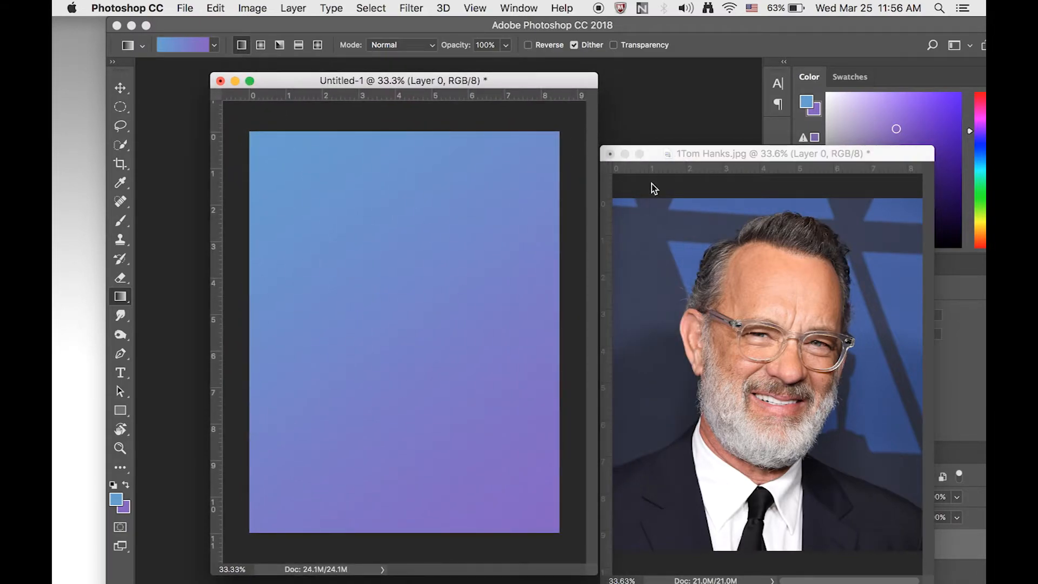
drag(694, 155, 669, 132)
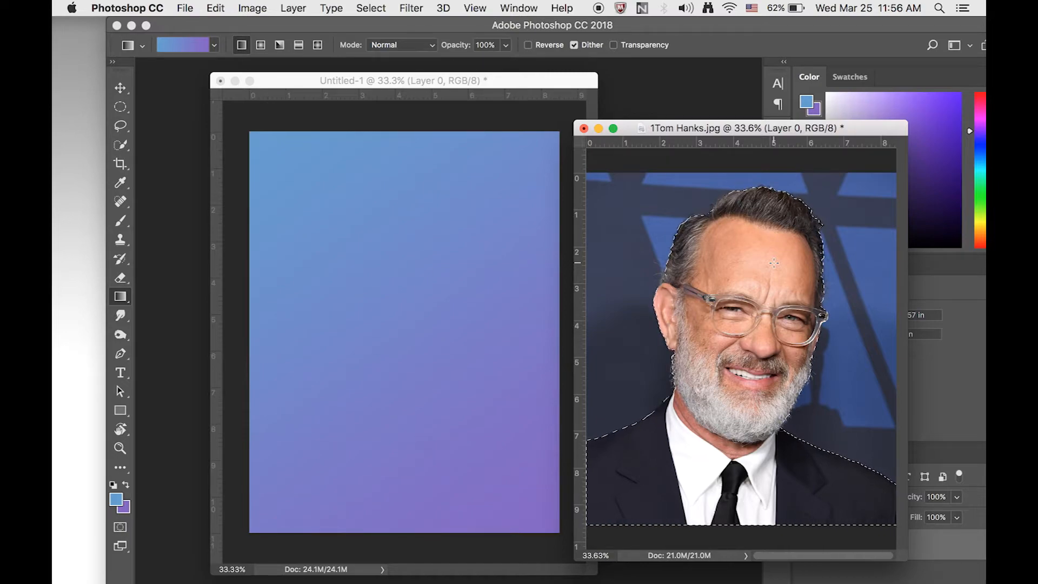
Copy the selected portrait cutout into the gradient document with the Move tool, placing it at the bottom of the page.
click(119, 89)
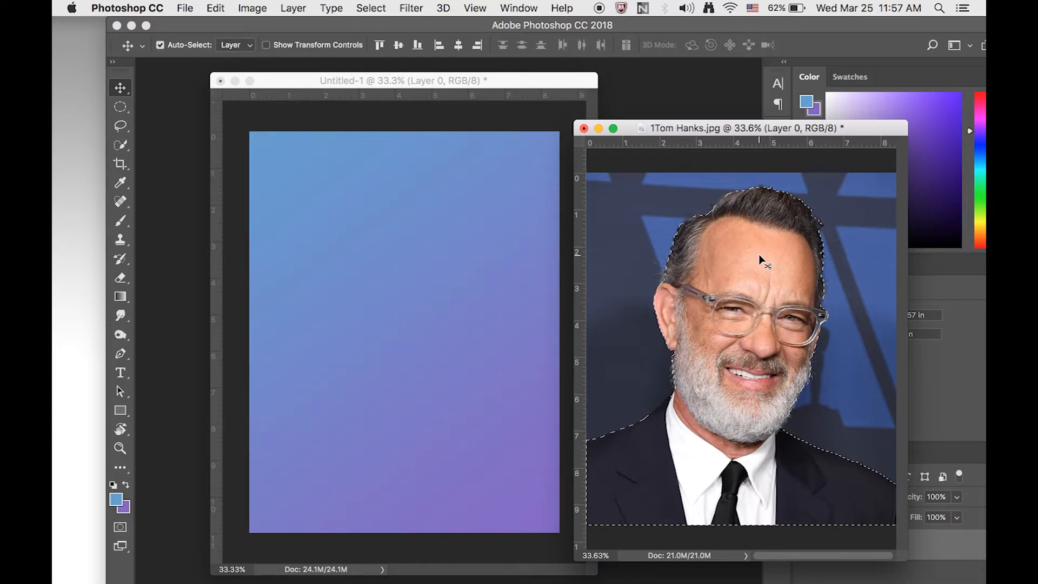
drag(758, 254, 361, 229)
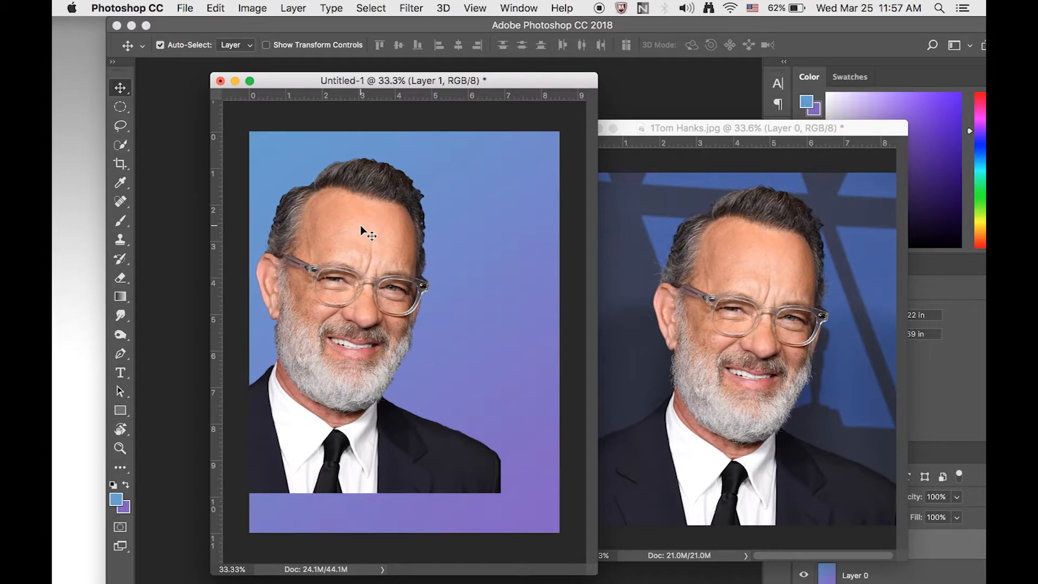
key(super+z)
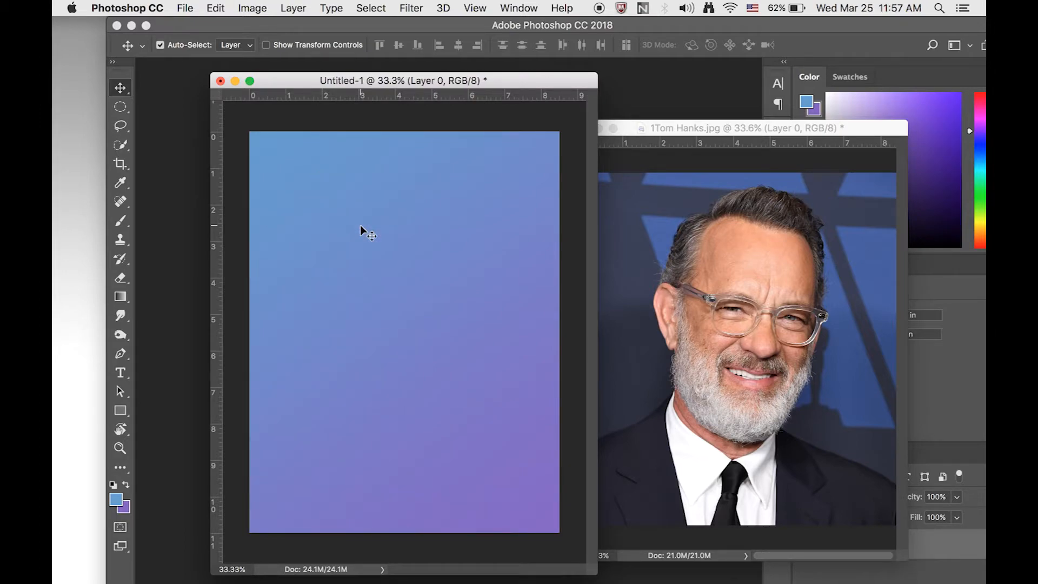
click(750, 252)
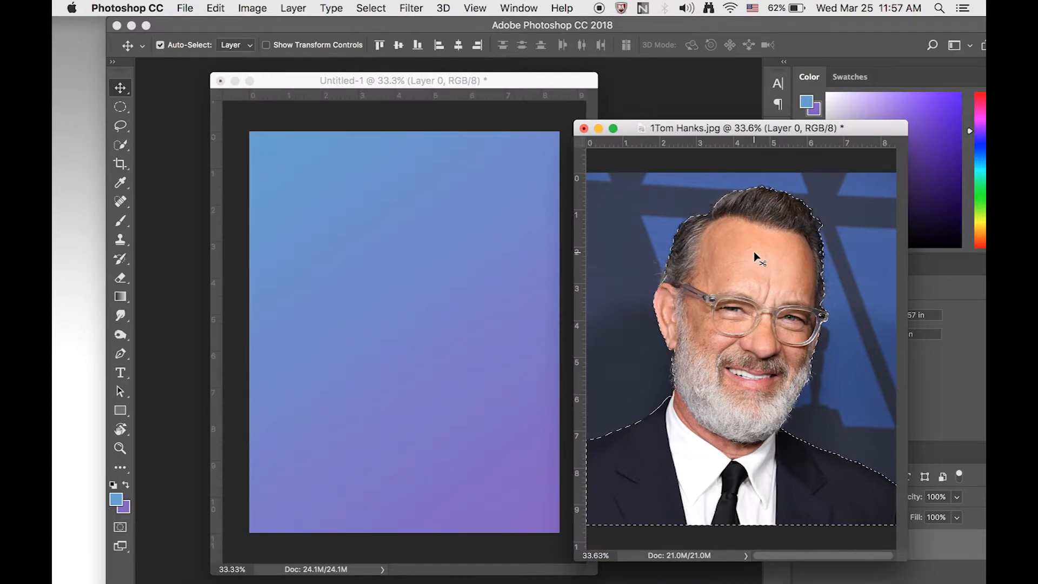
drag(755, 256, 417, 265)
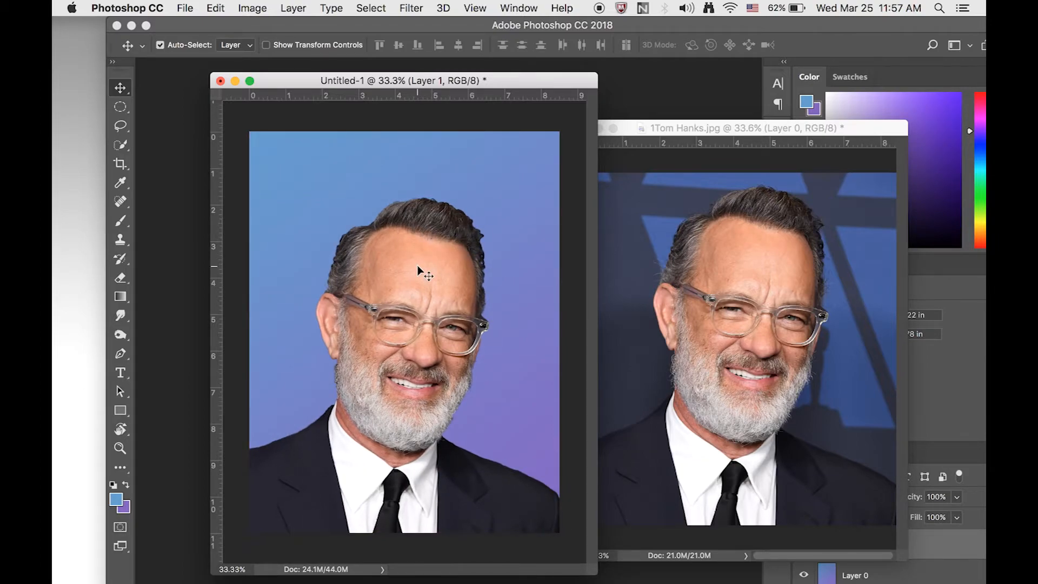
Scale the portrait cutout to about 108% from its lower-right corner and shift it right to center it on the page.
key(super+t)
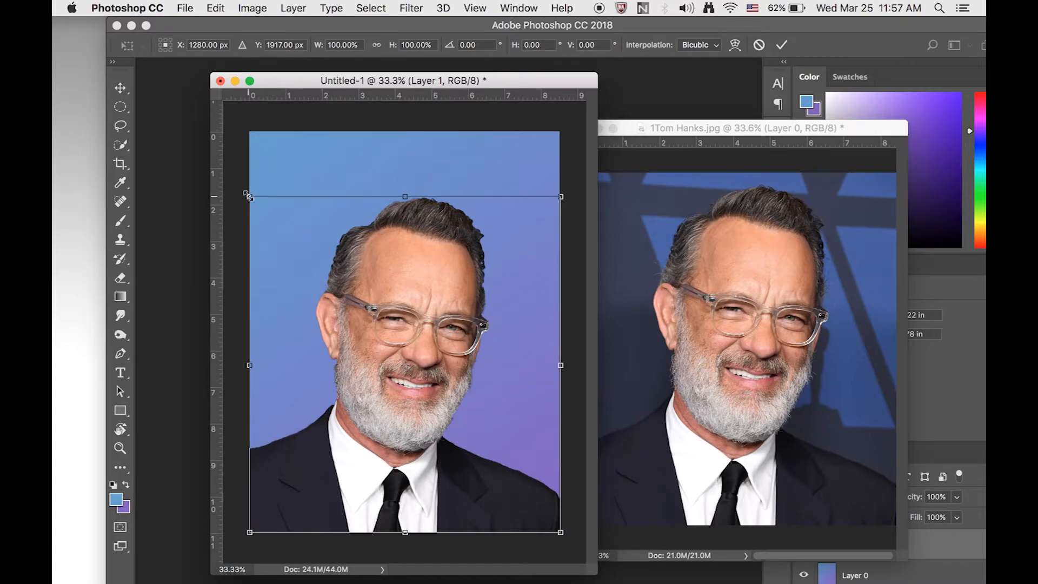
drag(245, 188, 238, 152)
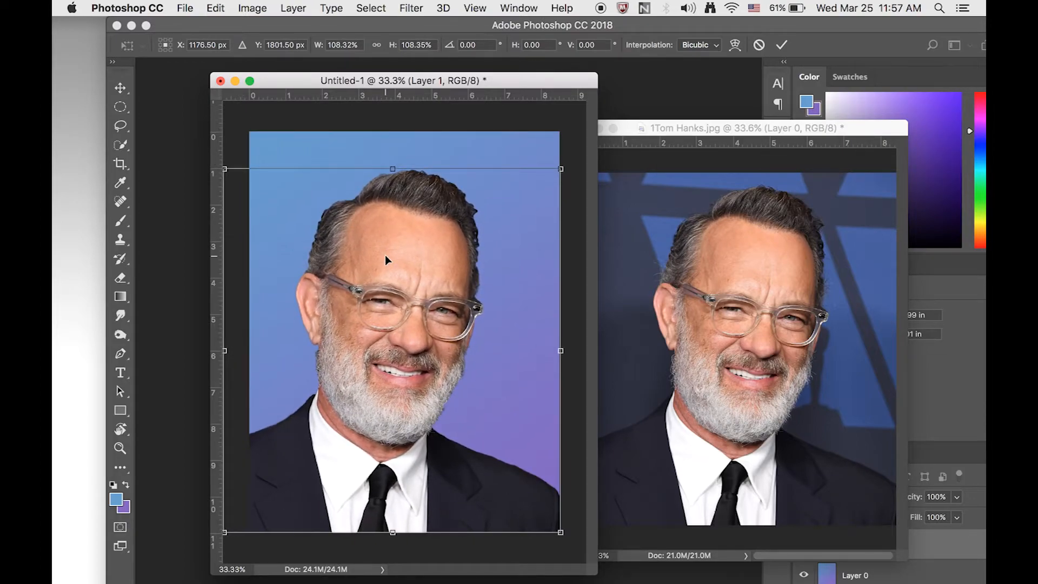
key(Right)
key(Right)
key(Right)
key(Right)
key(Right)
key(Right)
key(Right)
key(Right)
key(Right)
key(Right)
key(Right)
key(Right)
key(Right)
key(Right)
key(Right)
key(Right)
key(Right)
key(Right)
key(Right)
key(Right)
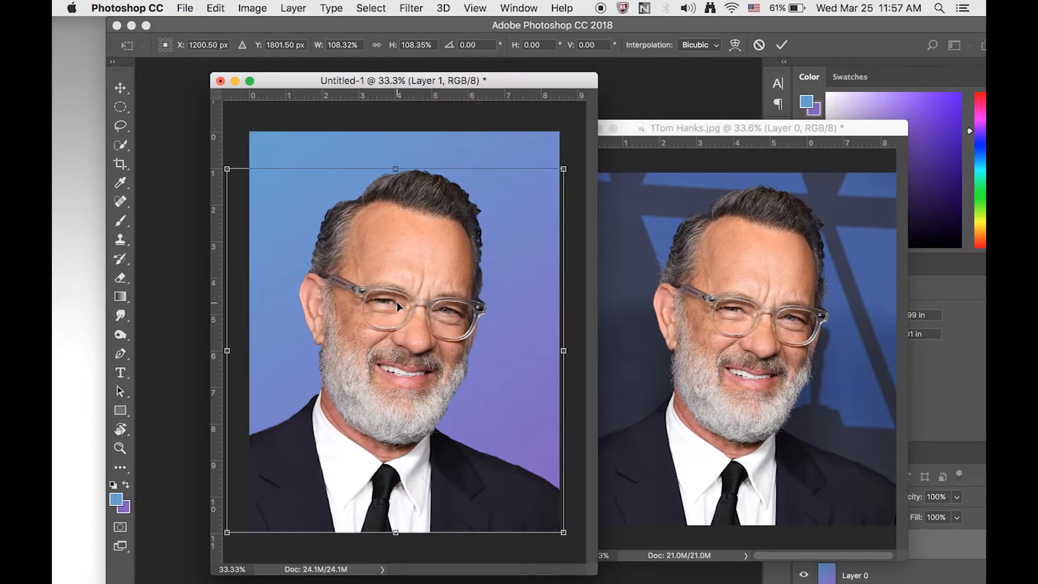
drag(399, 302, 412, 304)
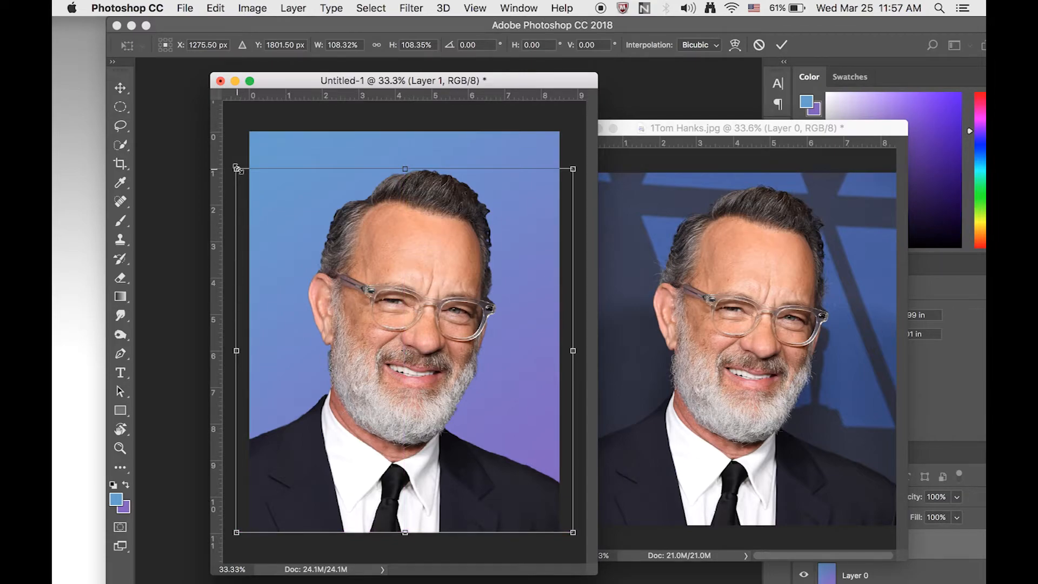
Scale the portrait cutout to about 110%, align its left side with the page's left edge, and apply the transform.
drag(236, 168, 233, 164)
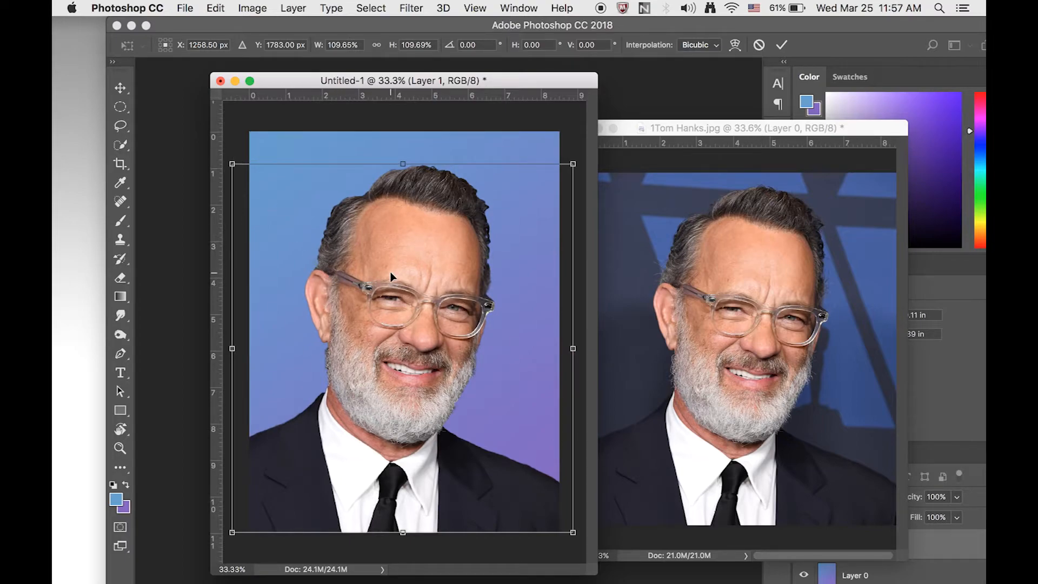
key(shift+Right)
key(shift+Right)
key(shift+Right)
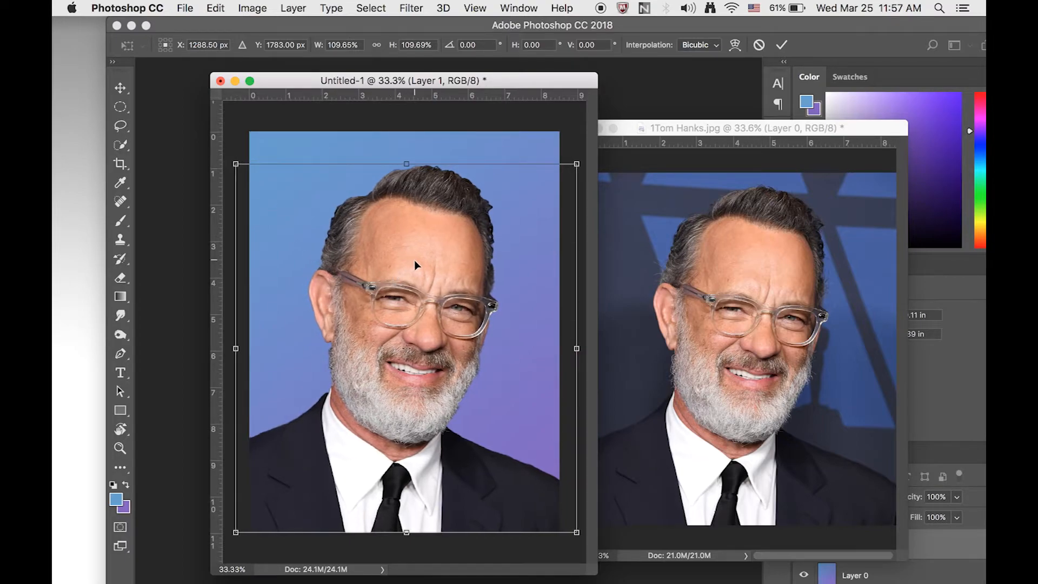
drag(417, 261, 427, 262)
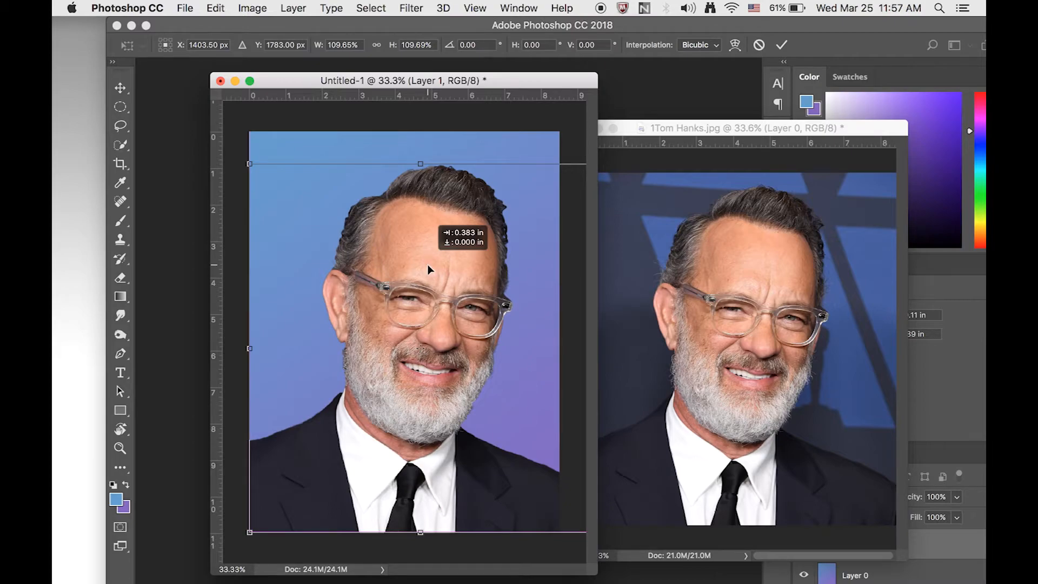
drag(428, 265, 427, 265)
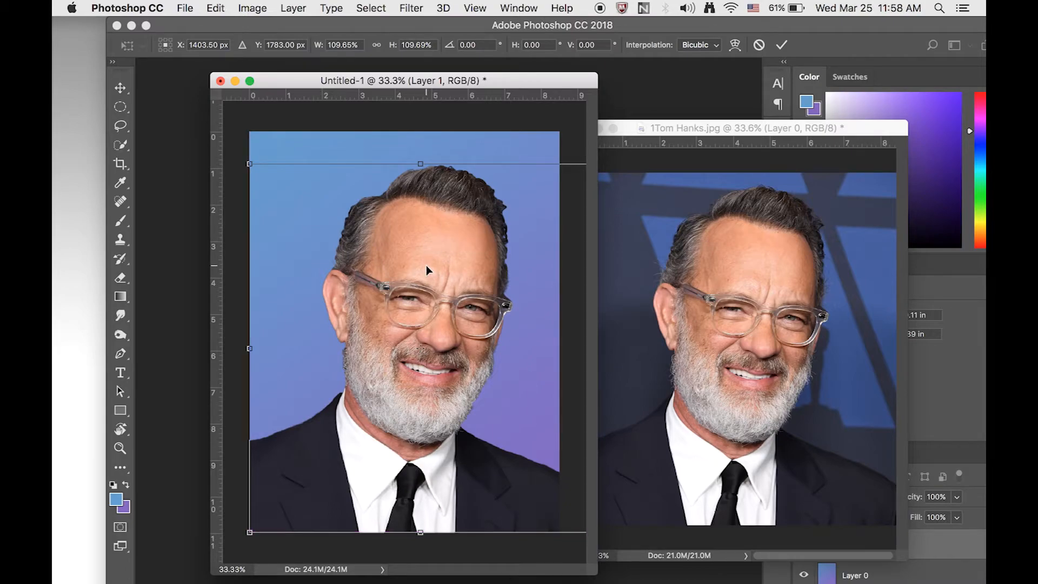
key(Return)
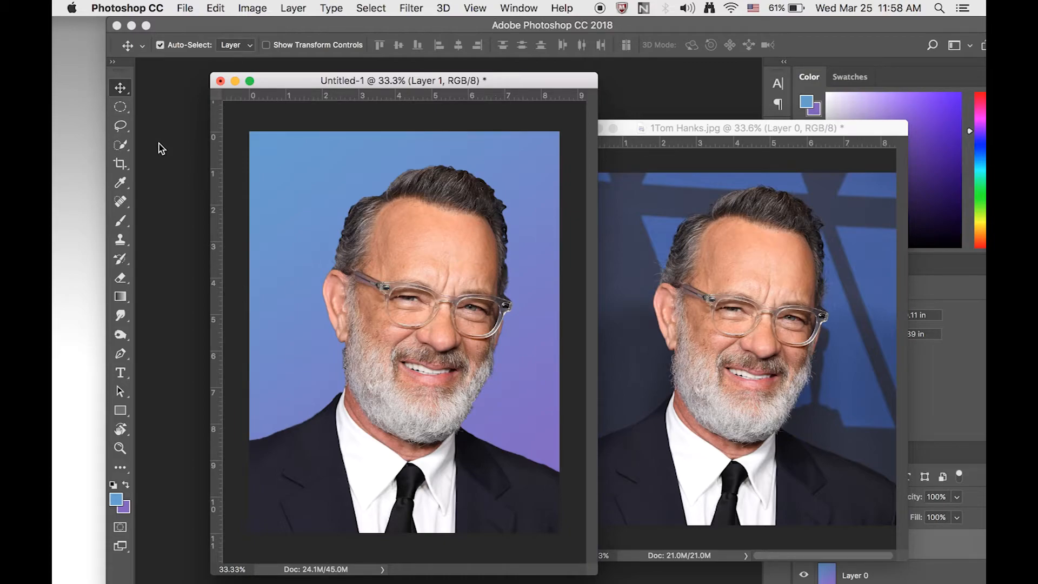
Add a text box about 7.9 x 2.1 in across the top of the page with the text LIVE NICE in 44 pt Myriad Pro.
click(120, 374)
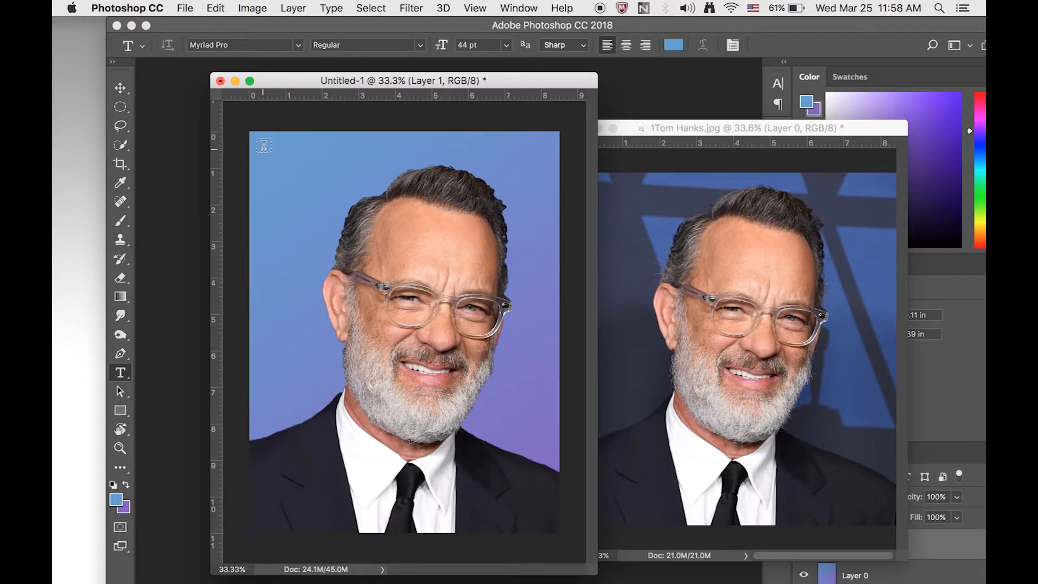
drag(264, 149, 552, 223)
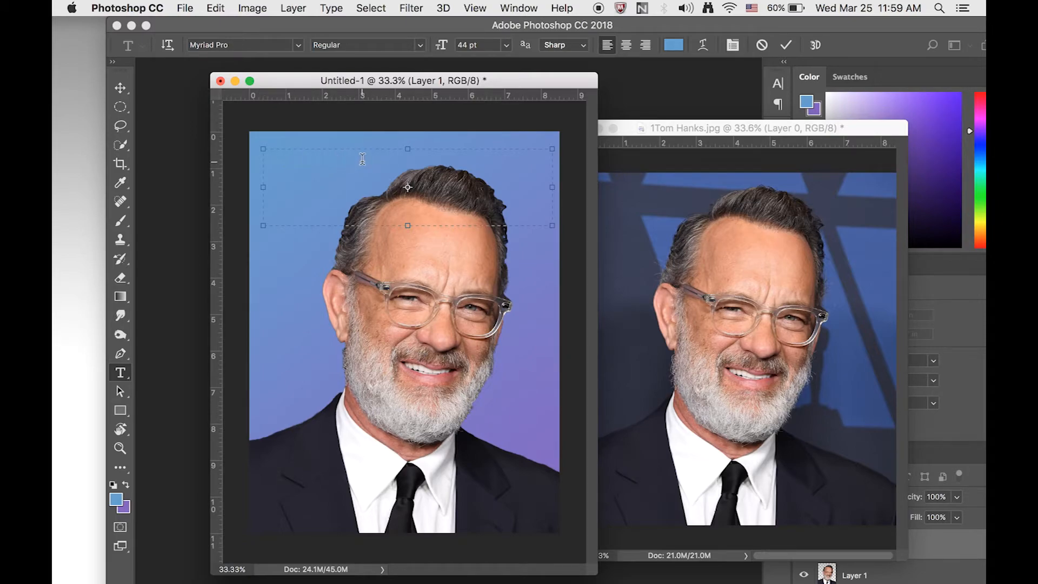
Minimize the source portrait photo's window so that only the poster document stays open in front.
drag(362, 159, 258, 157)
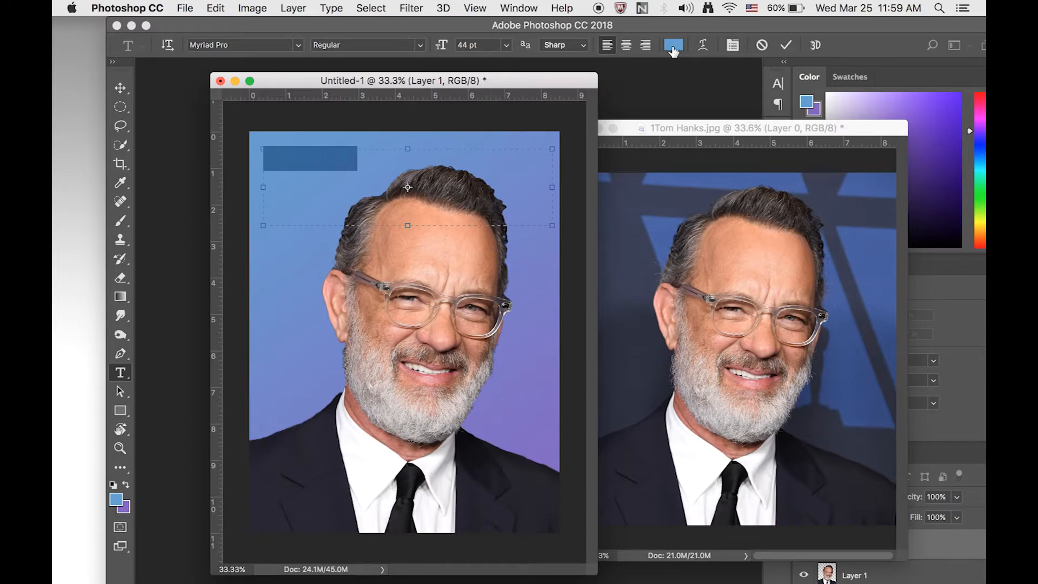
click(696, 128)
click(598, 127)
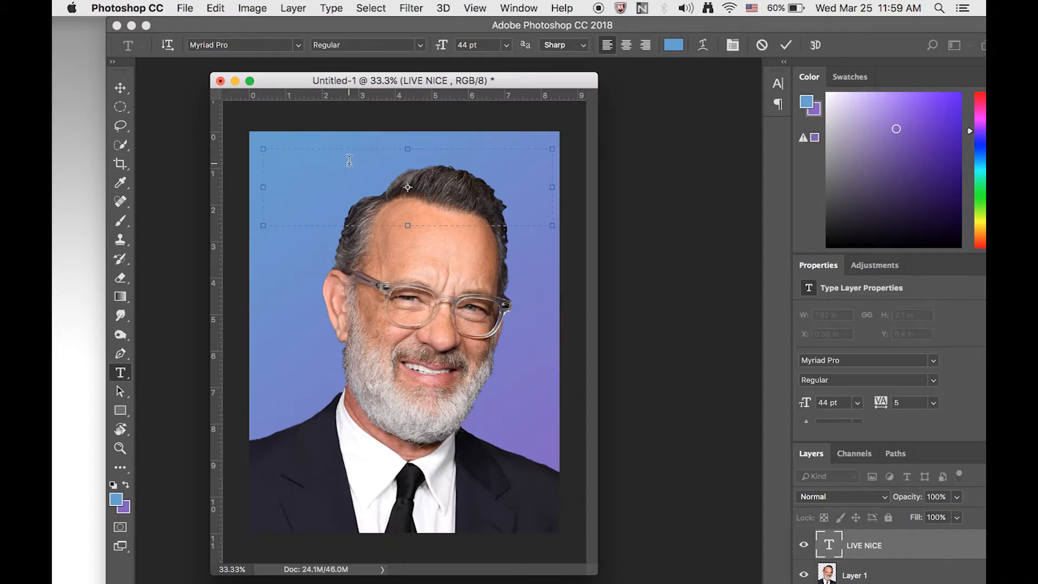
Set the color of all the LIVE NICE text to dark purple, hex 320a4c.
key(super+a)
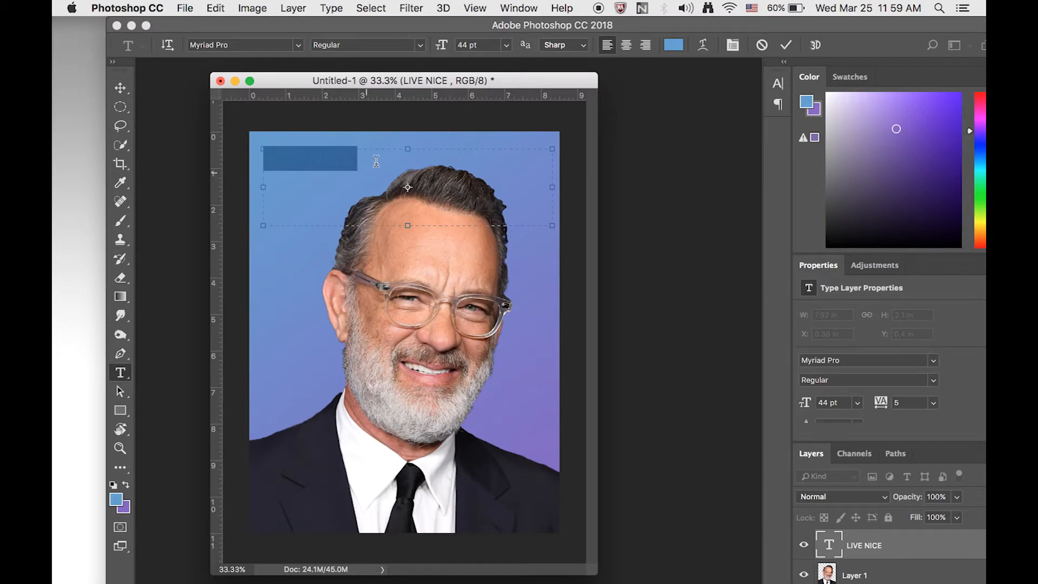
click(673, 45)
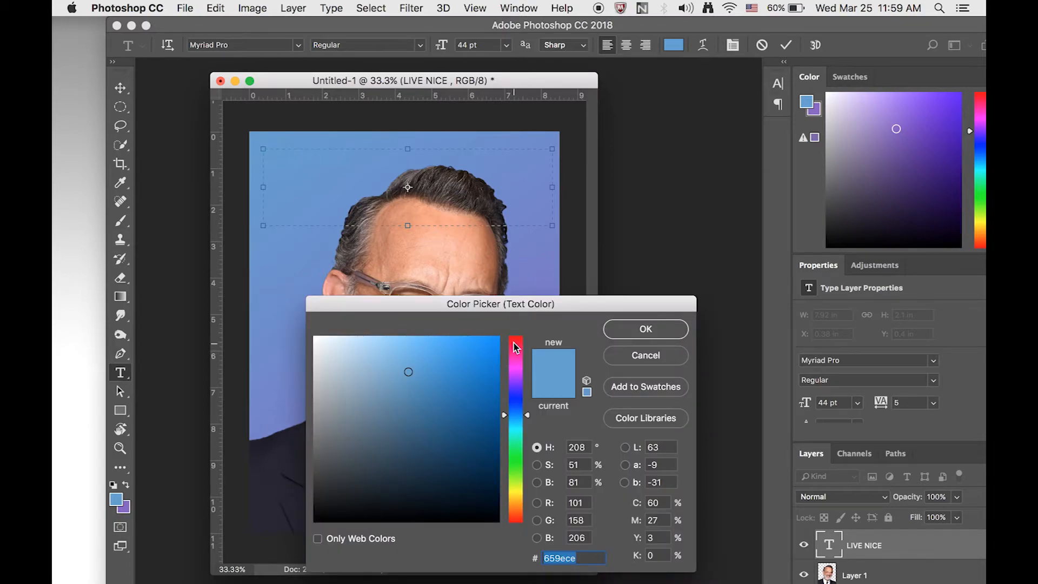
click(516, 379)
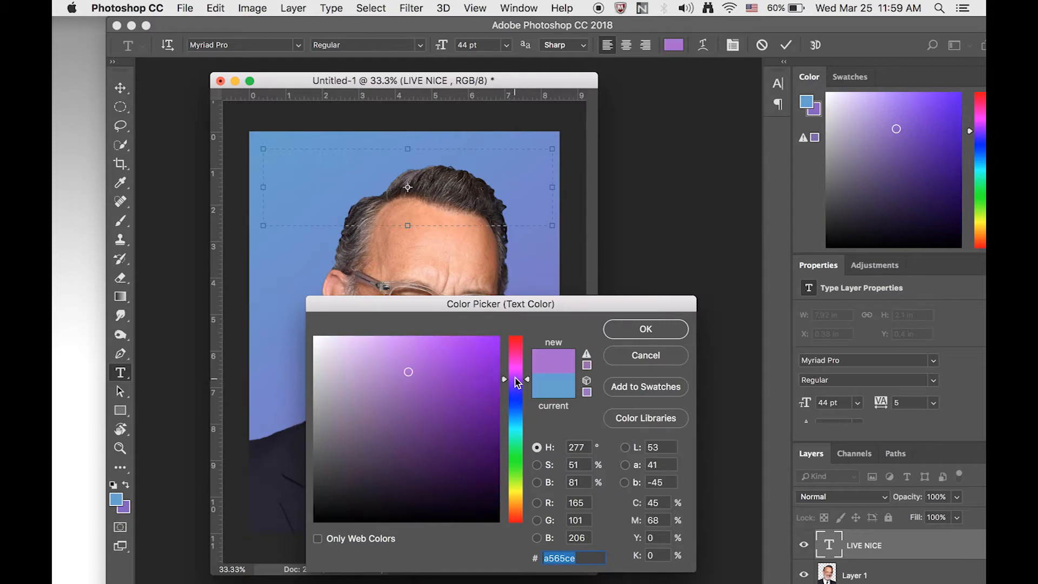
click(475, 466)
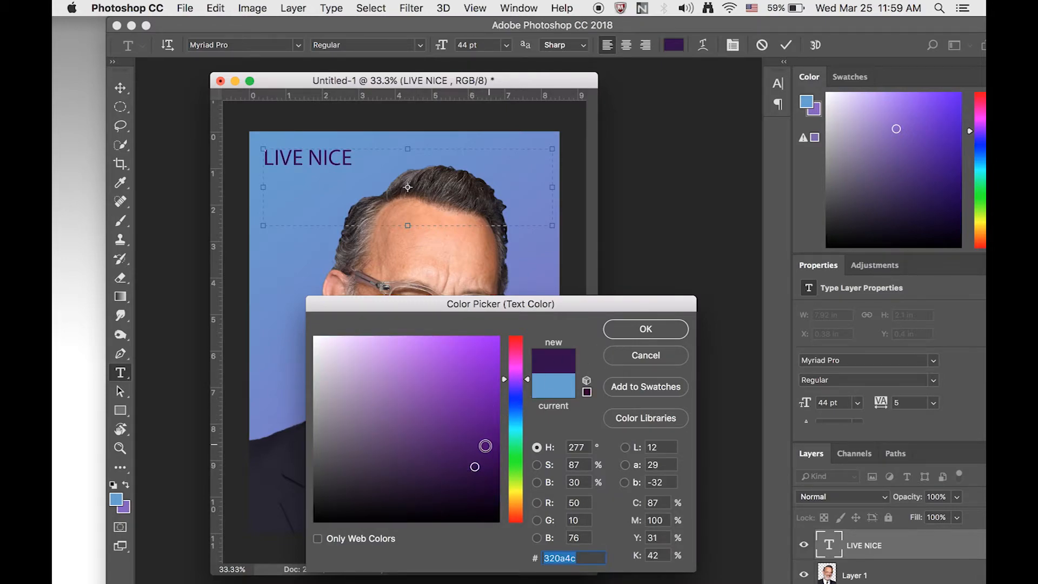
click(633, 330)
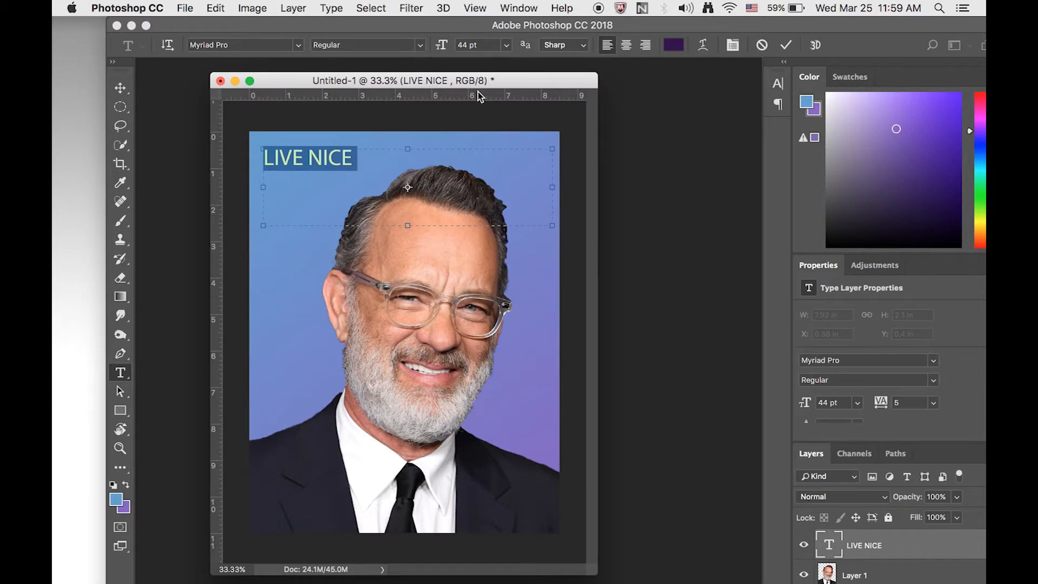
Shift the poster's document window to the right and set the LIVE NICE text size to 80 pt.
drag(517, 84, 571, 85)
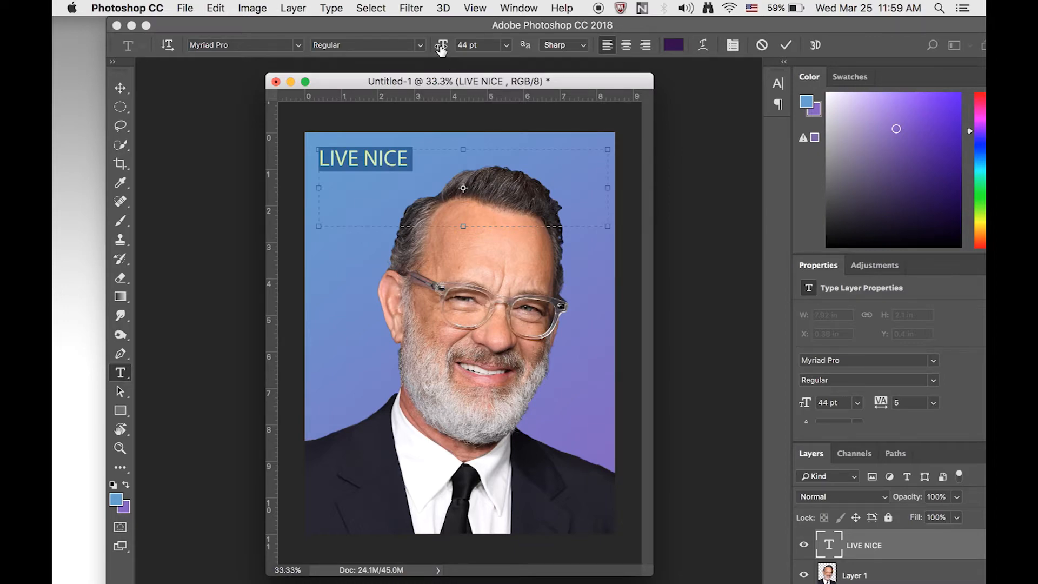
drag(442, 47, 468, 54)
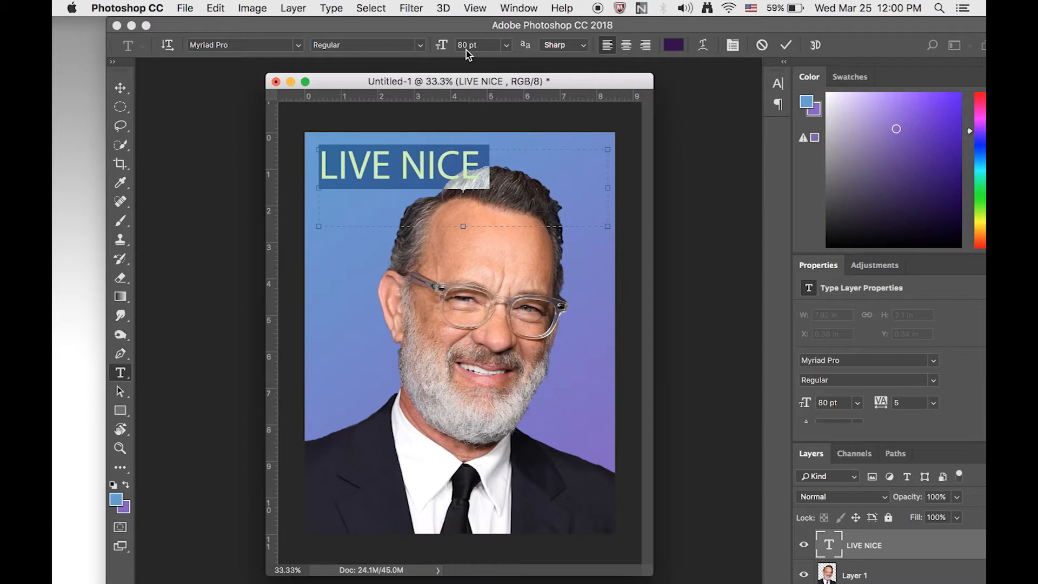
drag(468, 54, 466, 52)
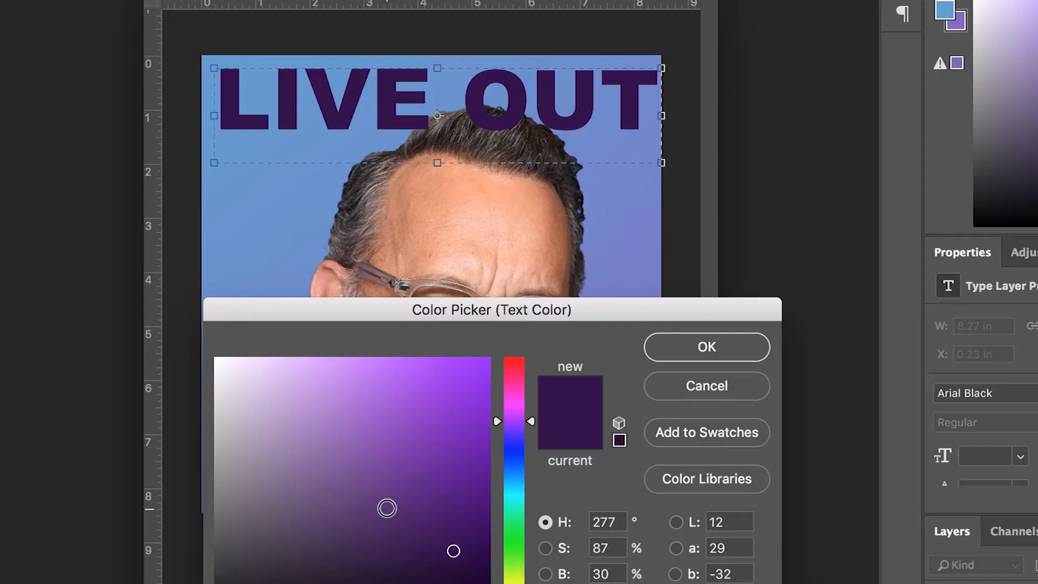
Try several text colors for the LIVE OUT heading and apply a deep red with H 344, S 92, B 71.
click(236, 393)
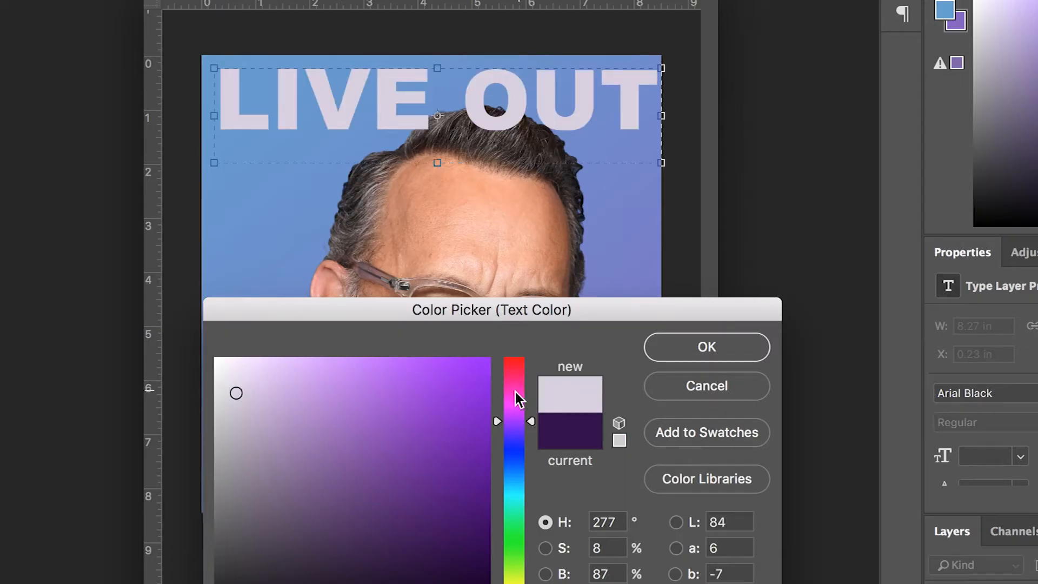
click(345, 433)
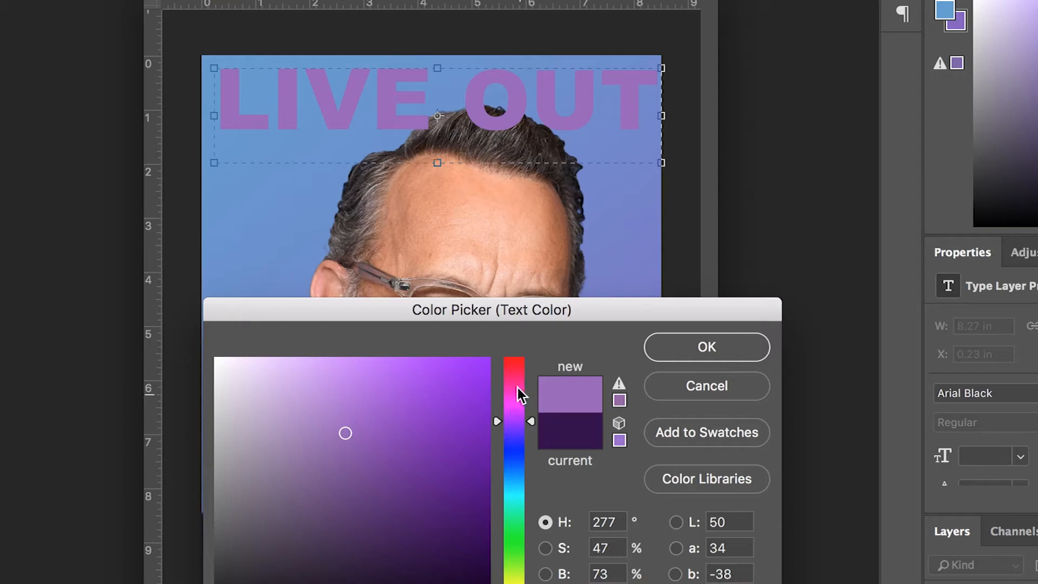
click(512, 369)
click(413, 379)
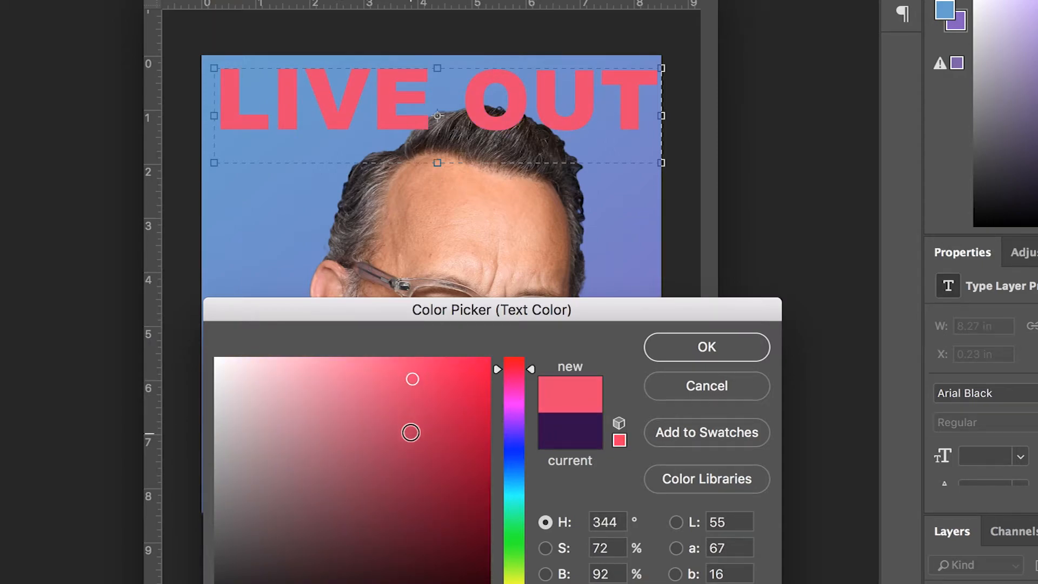
click(411, 432)
click(454, 457)
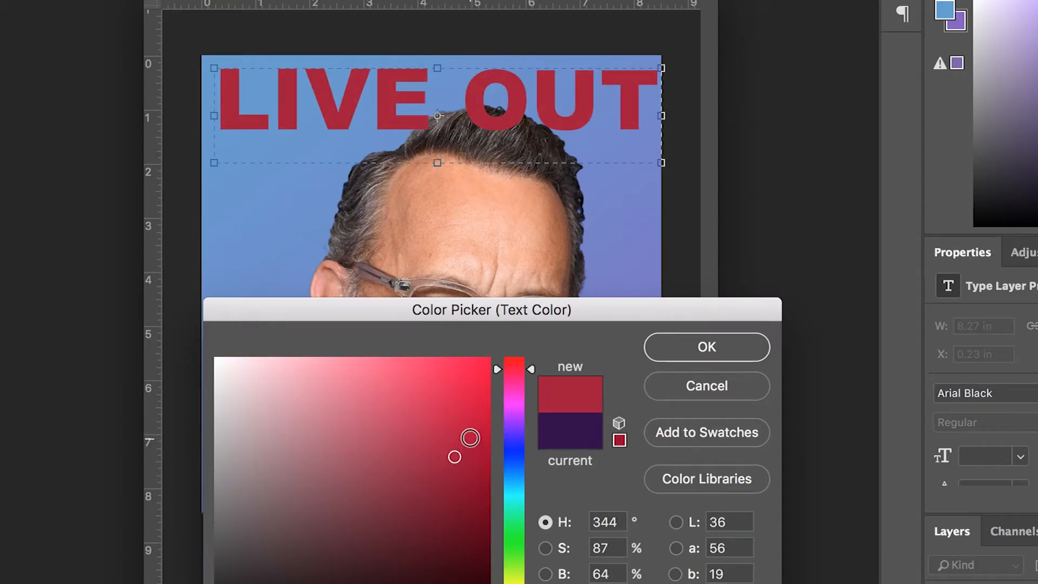
click(469, 438)
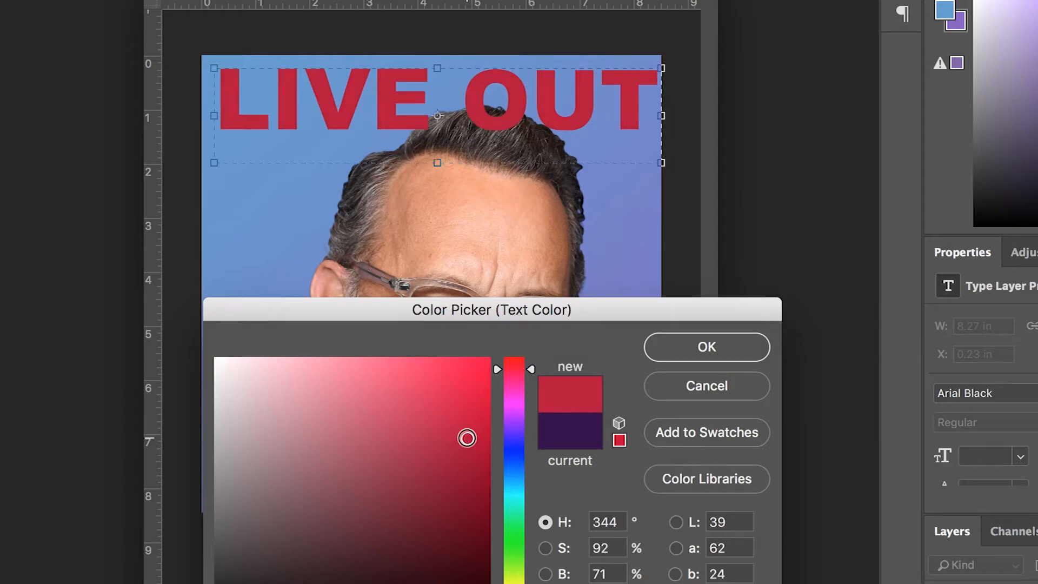
click(704, 346)
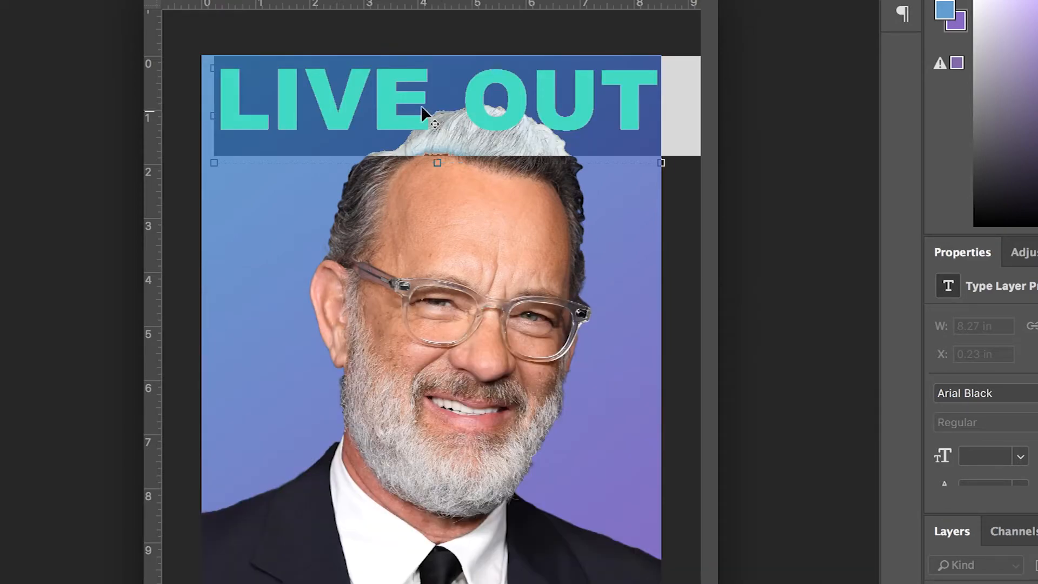
click(420, 106)
drag(423, 96, 366, 96)
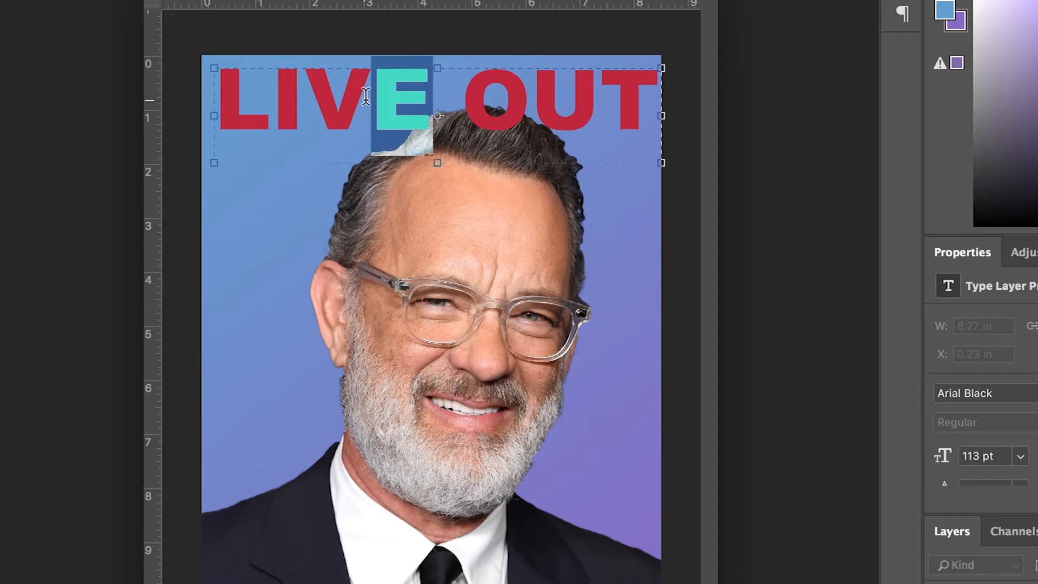
double_click(468, 111)
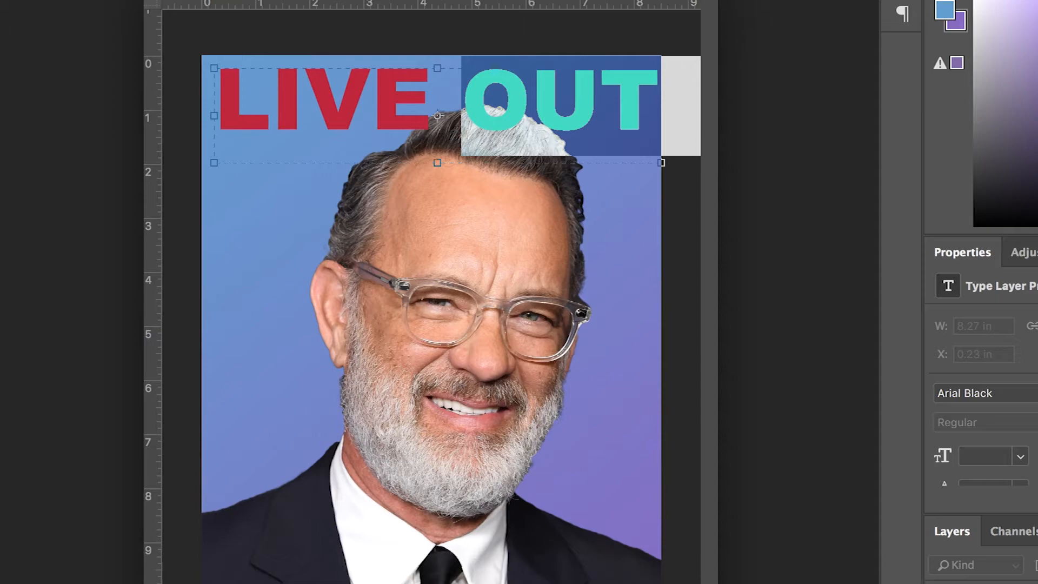
key(ctrl+z)
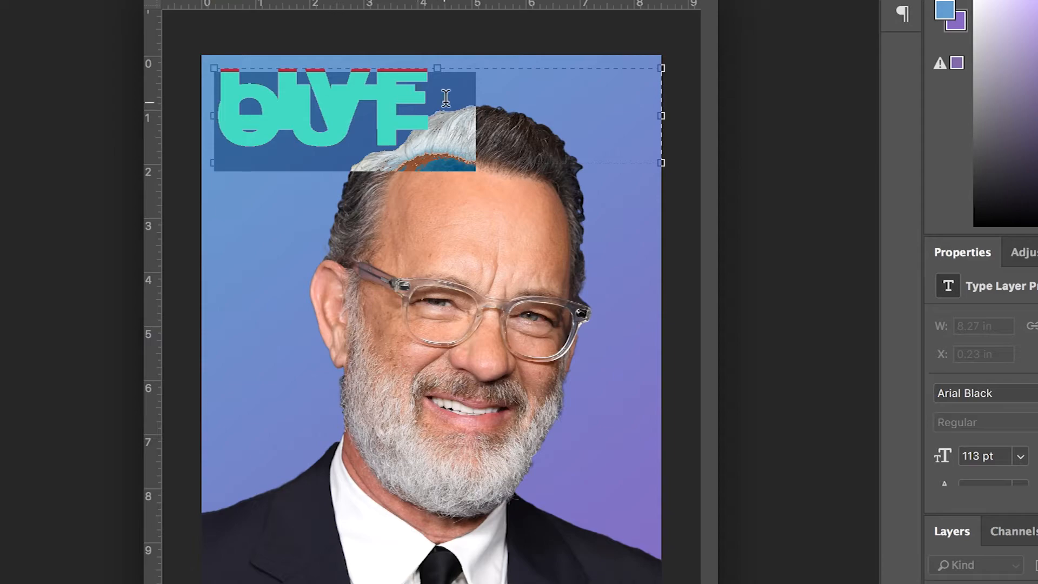
key(ctrl+Return)
drag(255, 87, 227, 76)
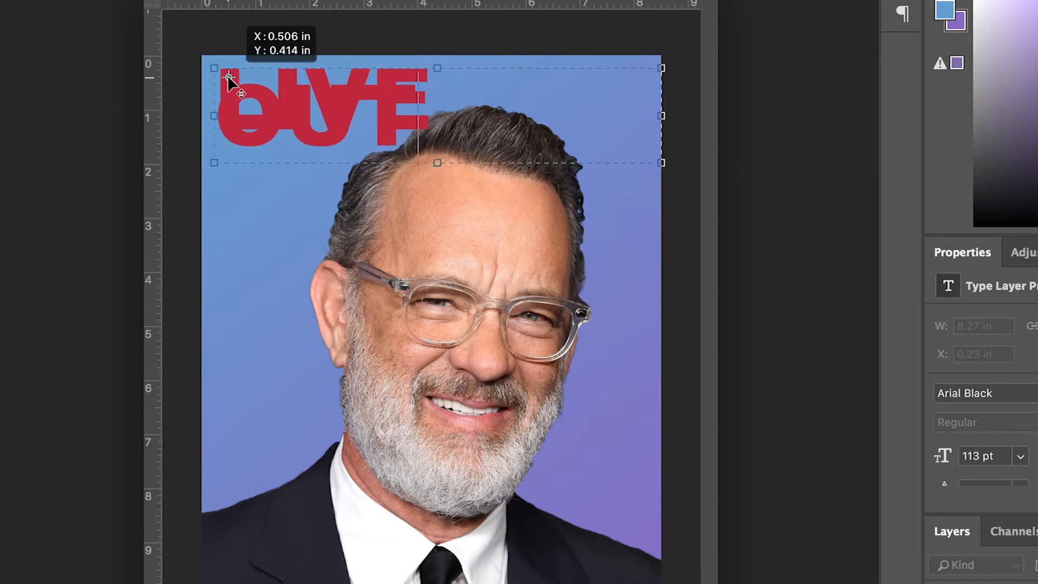
click(347, 79)
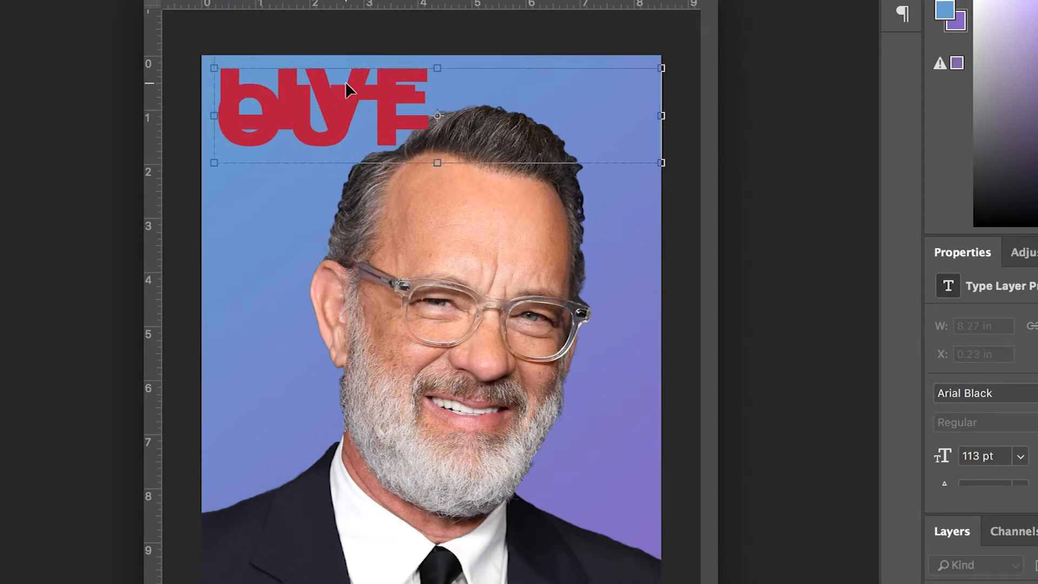
Reduce the size of all the LIVE OUT text to 110 pt and commit the text edit.
key(ctrl+a)
key(ctrl+shift+comma)
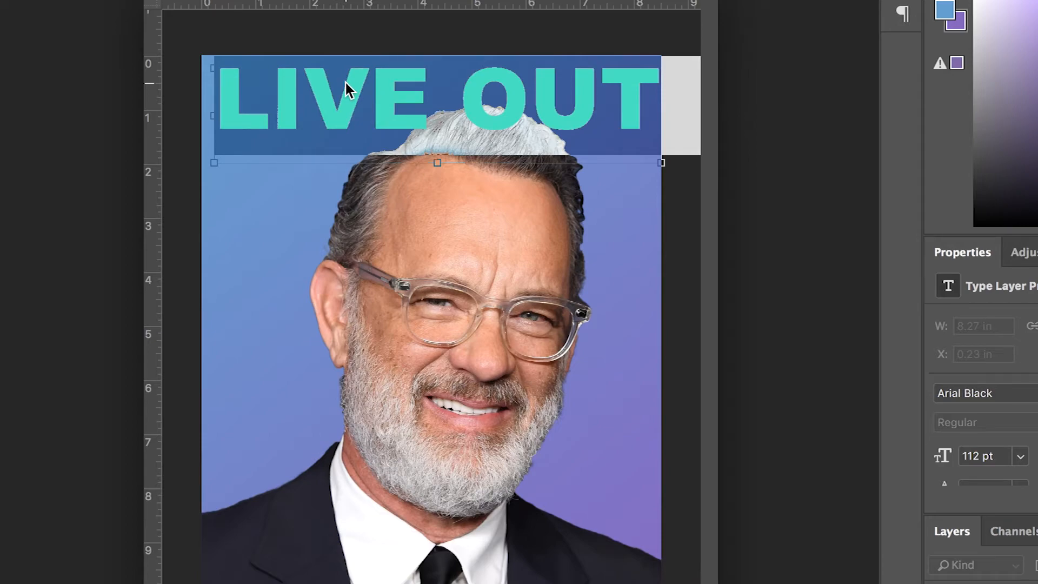
key(ctrl+shift+comma)
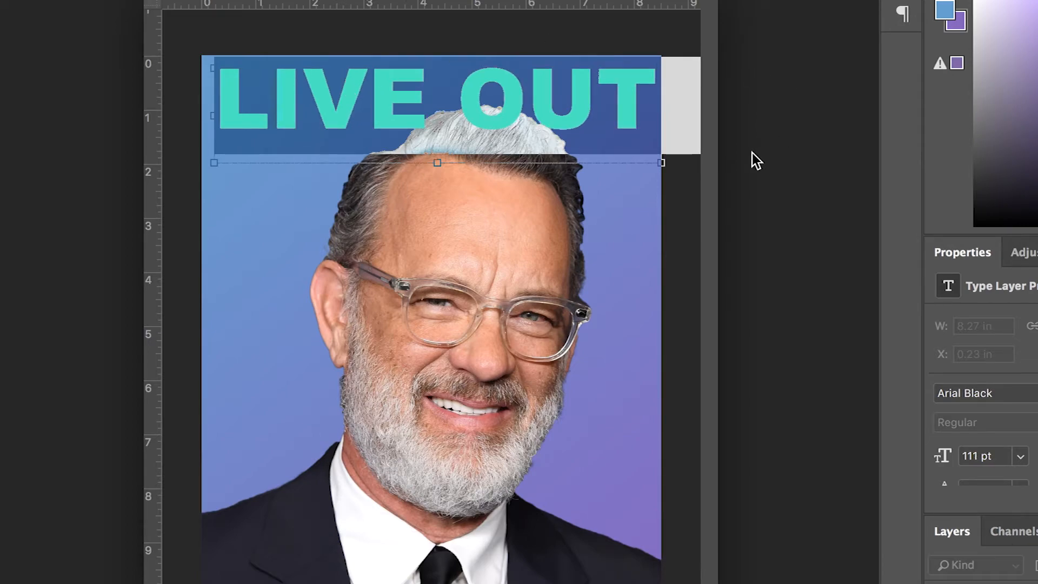
key(ctrl+shift+comma)
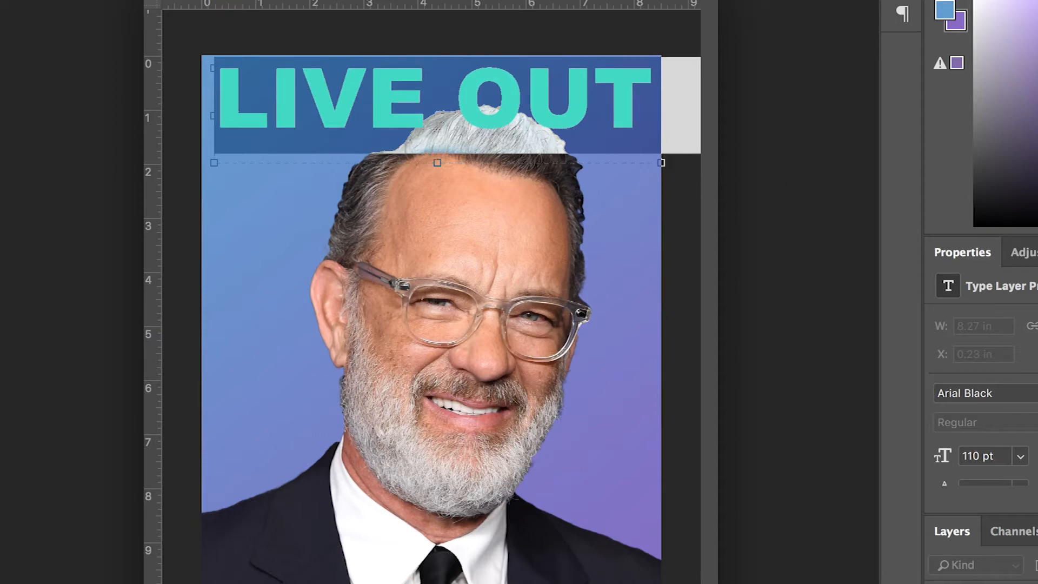
key(ctrl+Return)
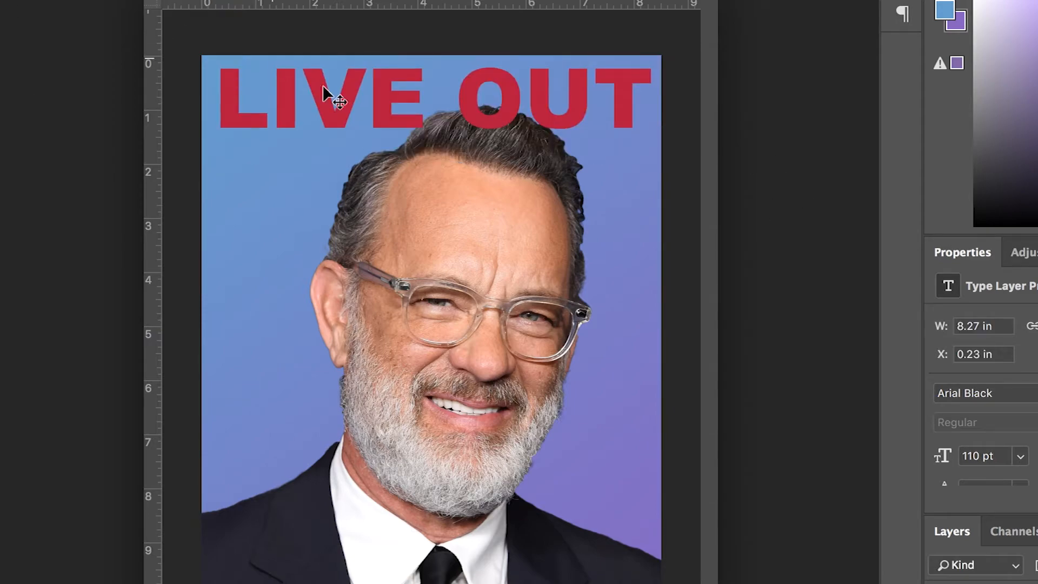
Nudge the LIVE OUT heading slightly down, to a Y position of 0.11 in.
key(shift+Down)
key(shift+Down)
key(shift+Down)
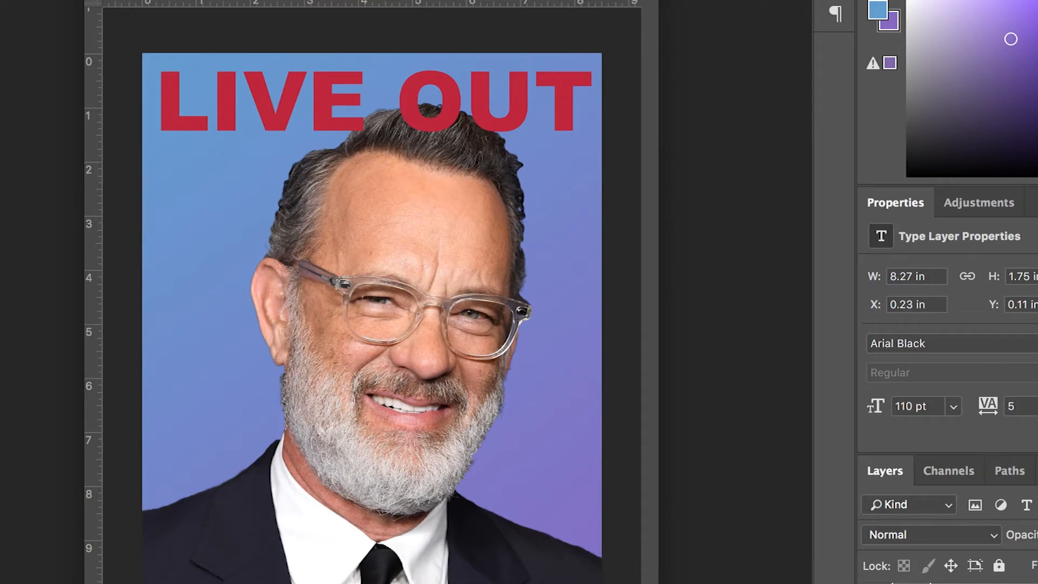
key(alt+bracketleft)
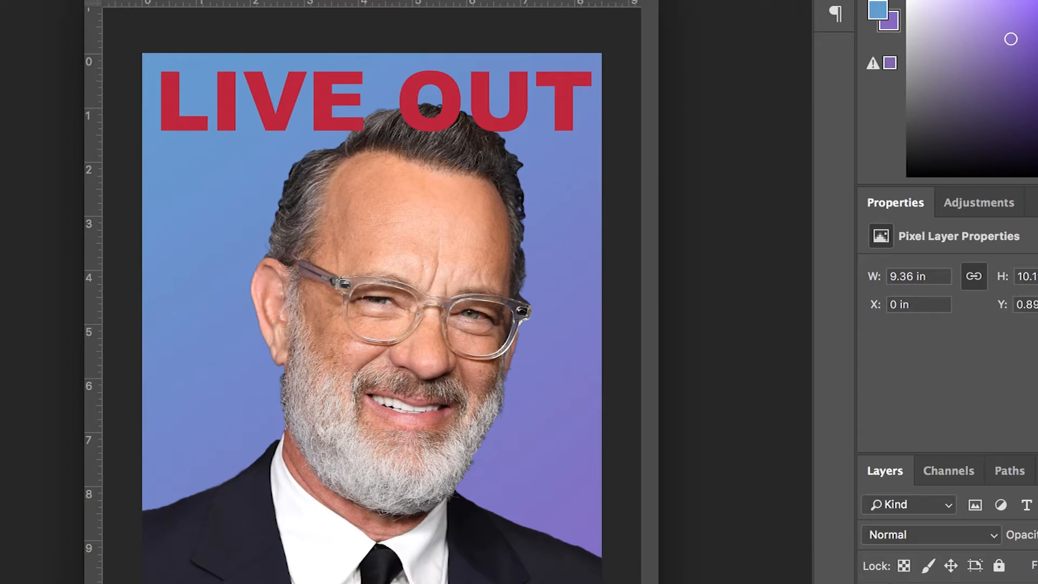
key(alt+])
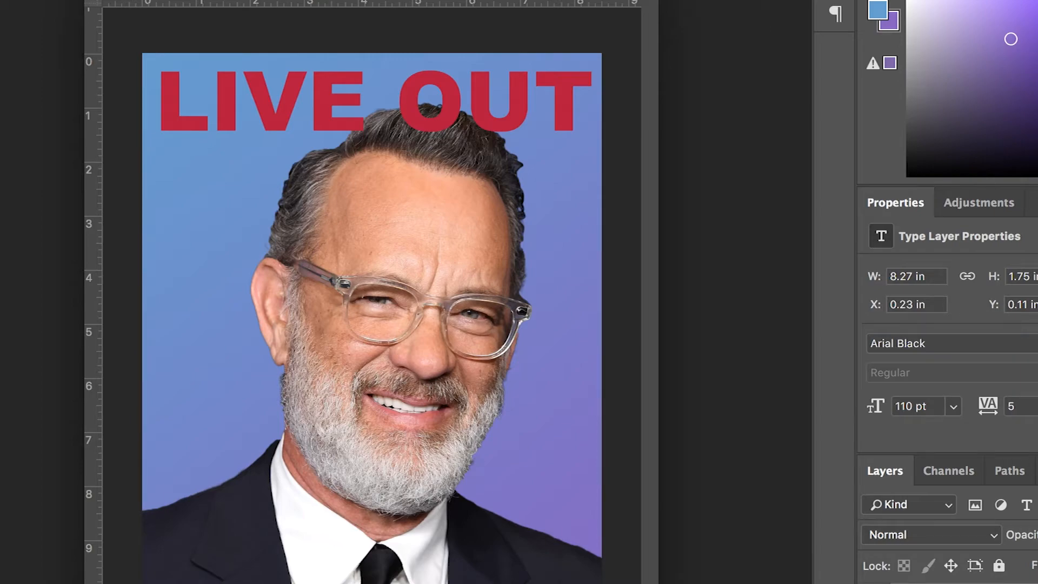
key(Return)
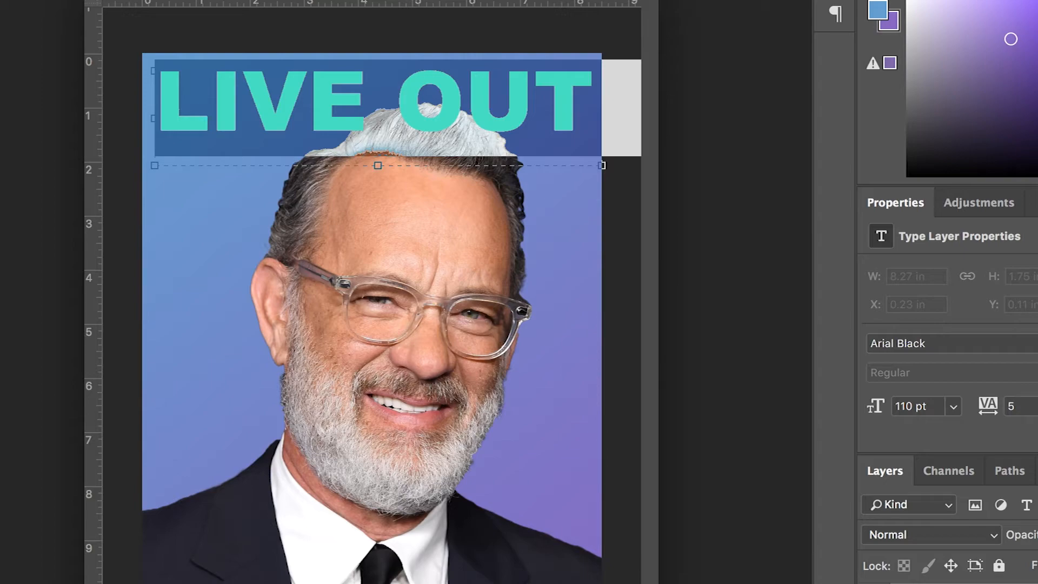
key(ctrl+Return)
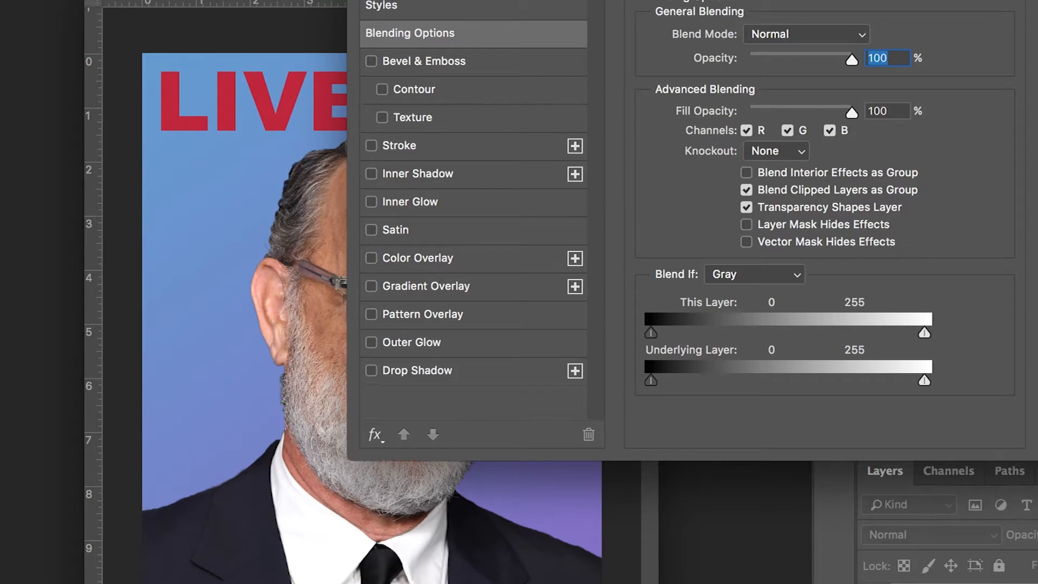
Apply Bevel & Emboss, Stroke and Drop Shadow layer styles to the LIVE OUT heading, keeping fill opacity at 100%.
drag(878, 1, 900, 169)
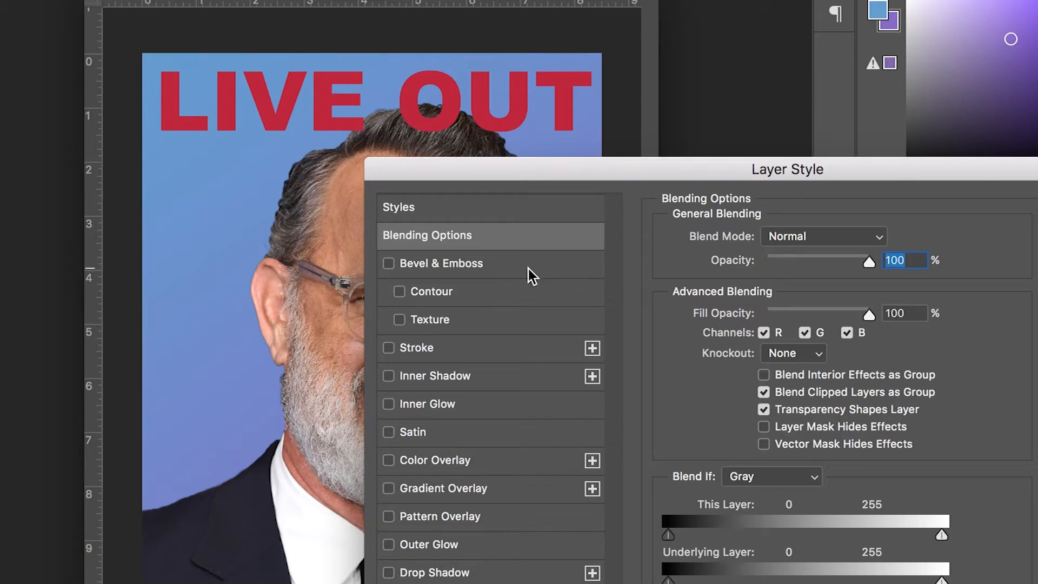
click(388, 264)
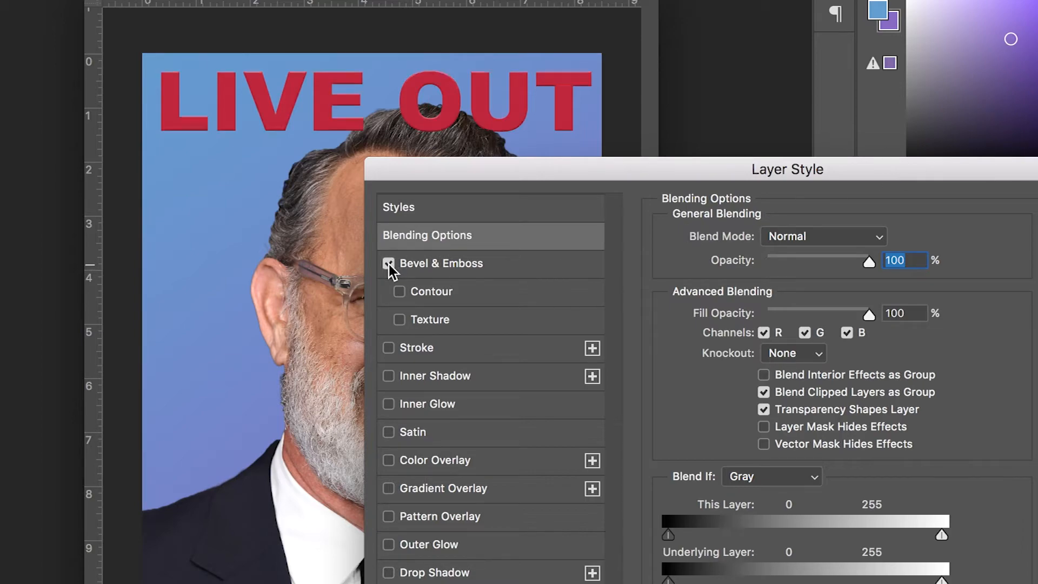
click(389, 264)
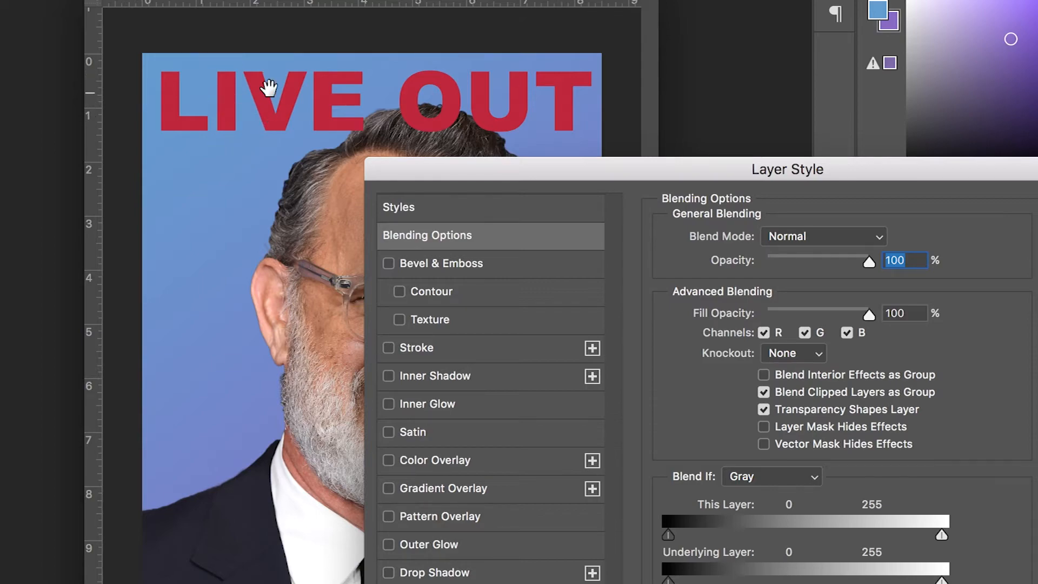
click(389, 264)
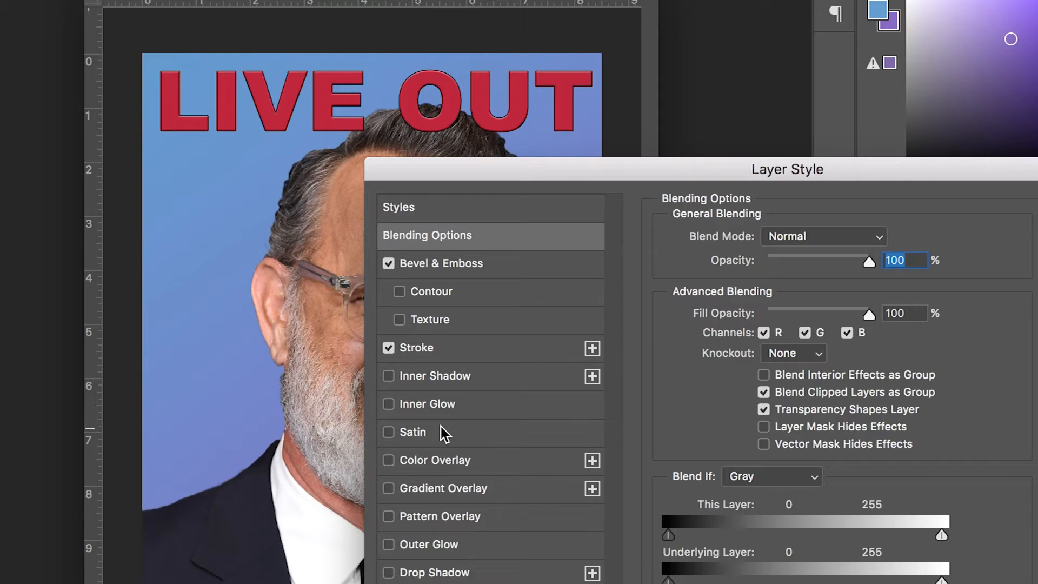
click(389, 573)
drag(868, 314, 895, 313)
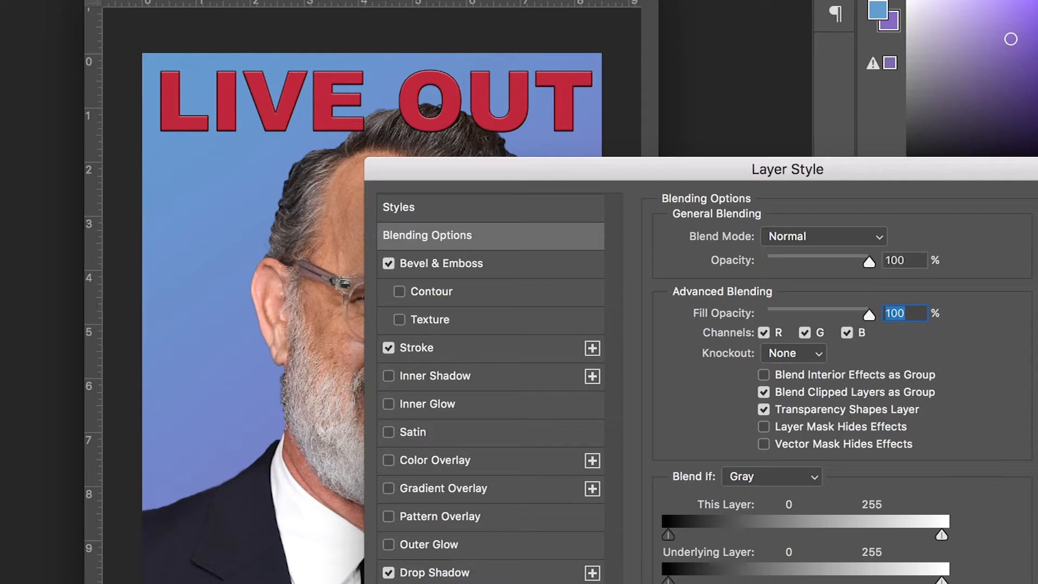
key(Return)
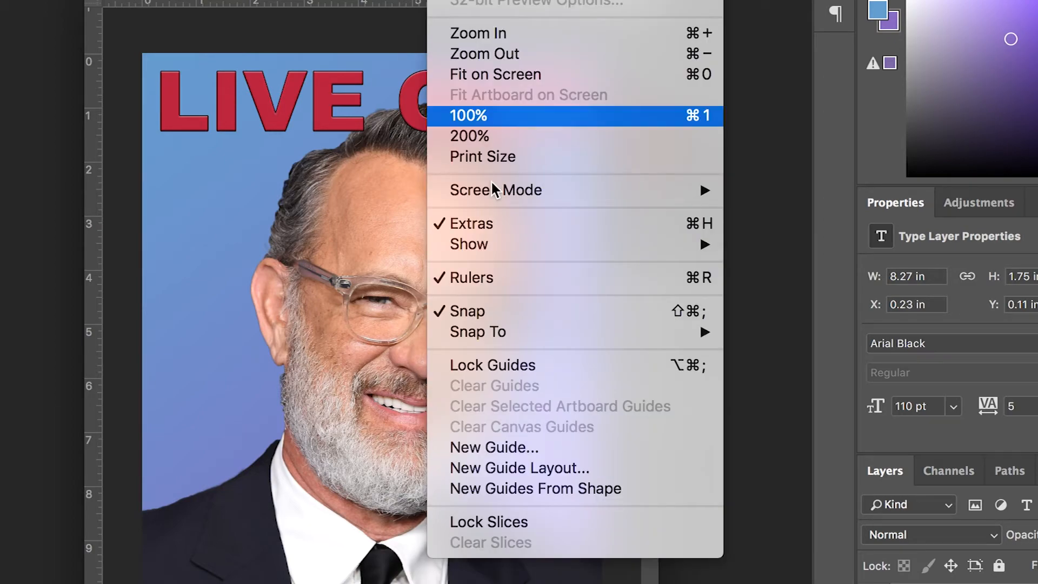
With the rulers shown, place guides just inside all four poster edges, the top one at about 0.255 in.
click(481, 278)
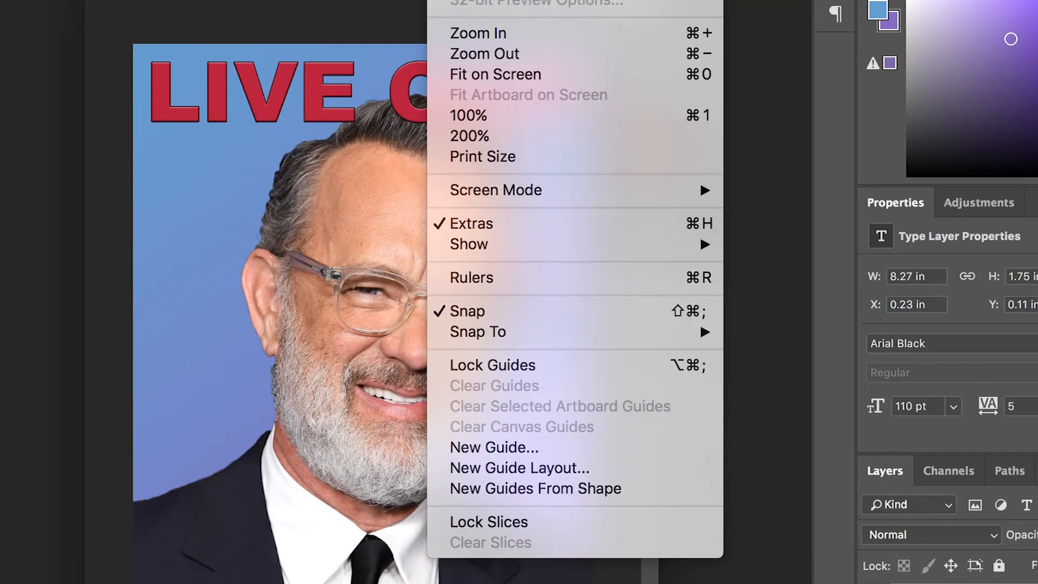
click(482, 281)
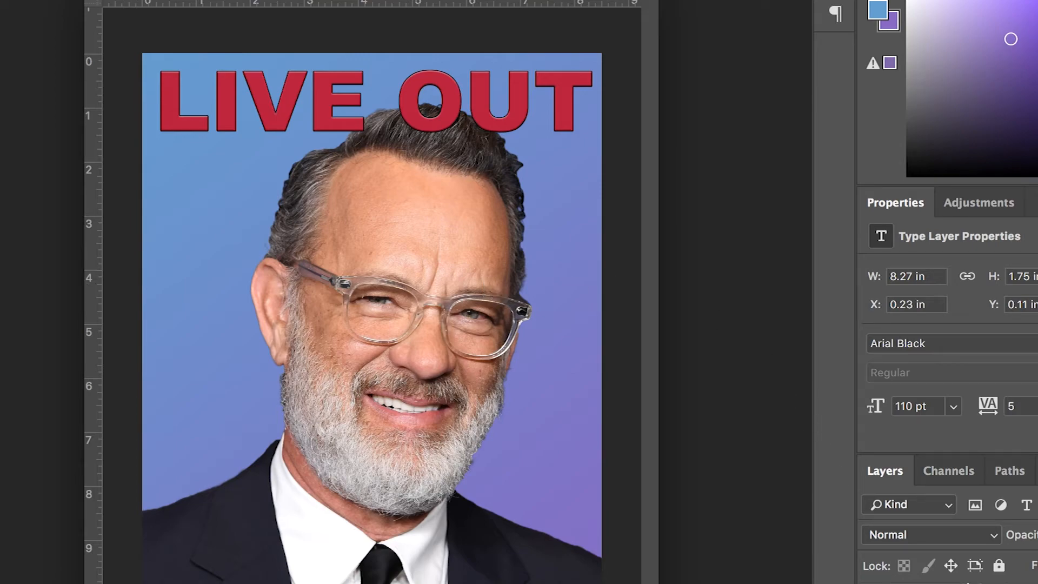
key(alt+bracketleft)
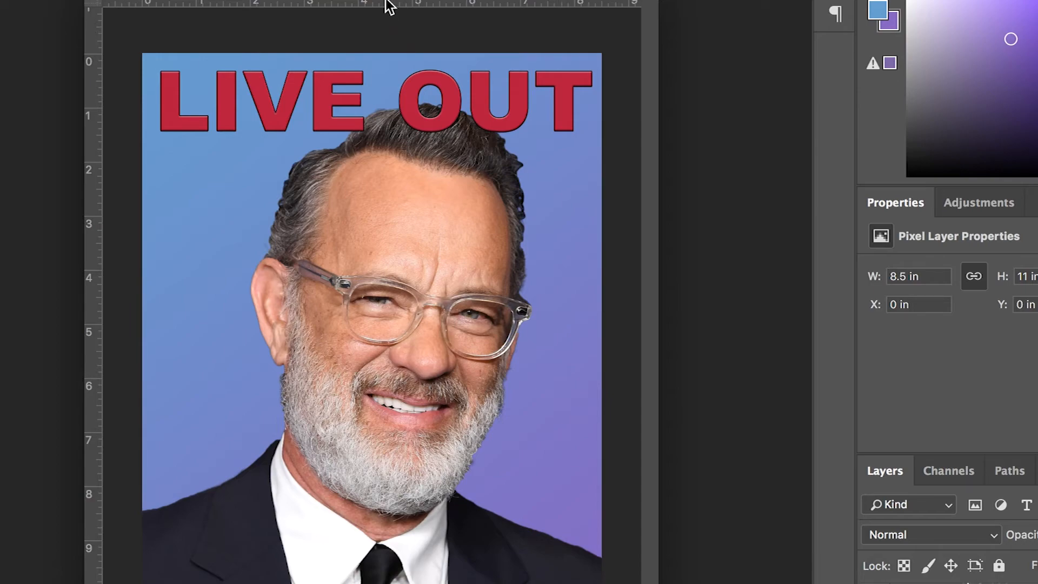
drag(389, 6, 388, 67)
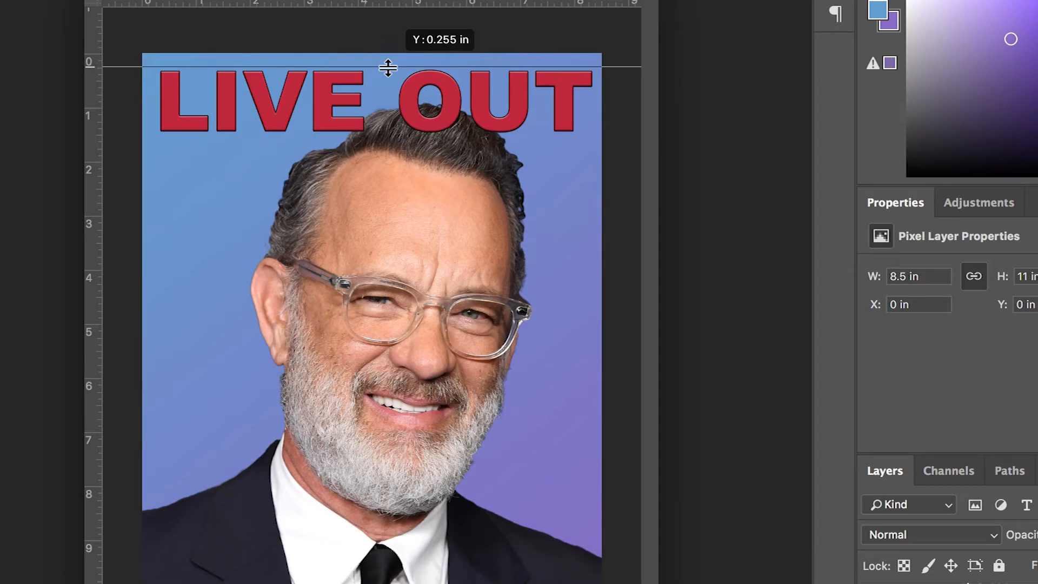
drag(388, 68, 387, 68)
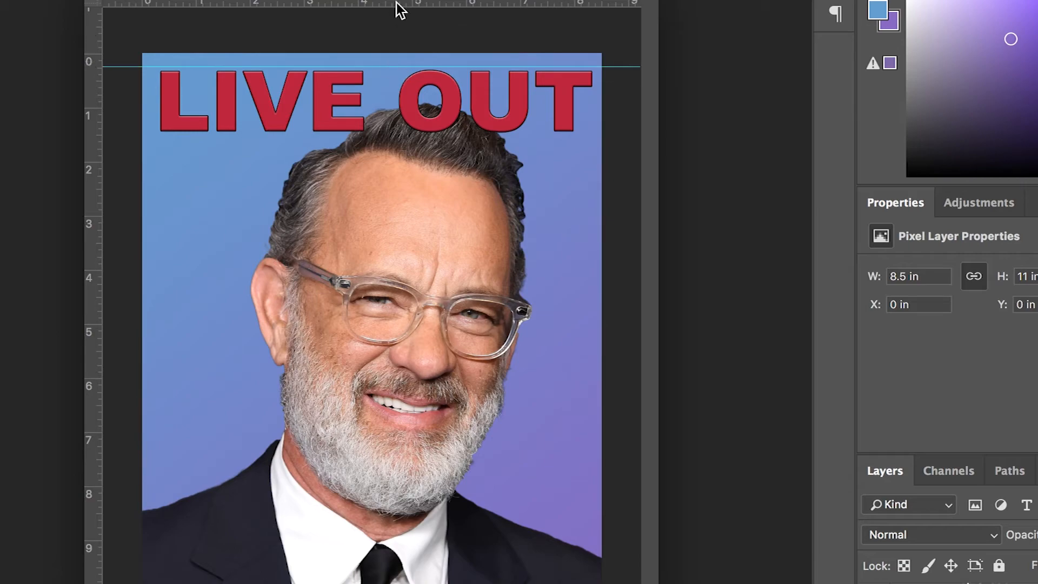
drag(398, 6, 427, 582)
drag(89, 349, 156, 352)
drag(93, 352, 588, 345)
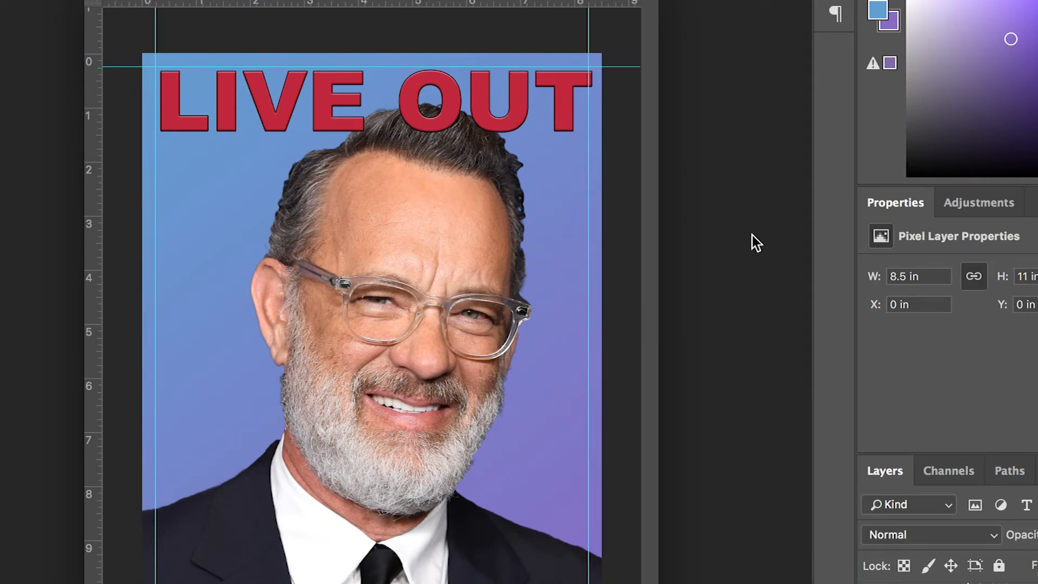
Nudge the LIVE OUT heading left between the side guides, to an X position of 0.16 in.
scroll(473, 139, up, 5)
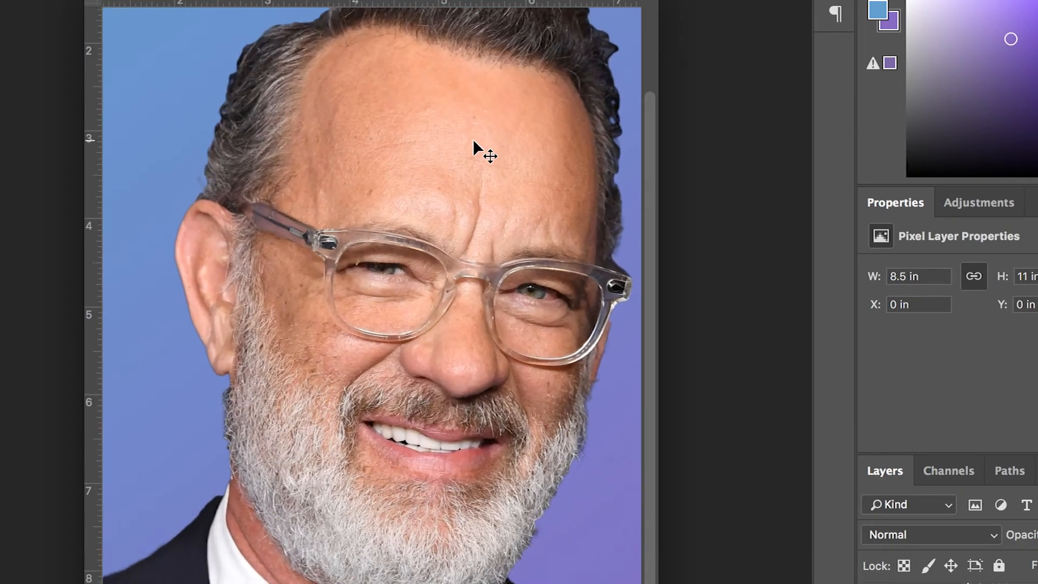
scroll(473, 138, up, 5)
scroll(472, 139, right, 4)
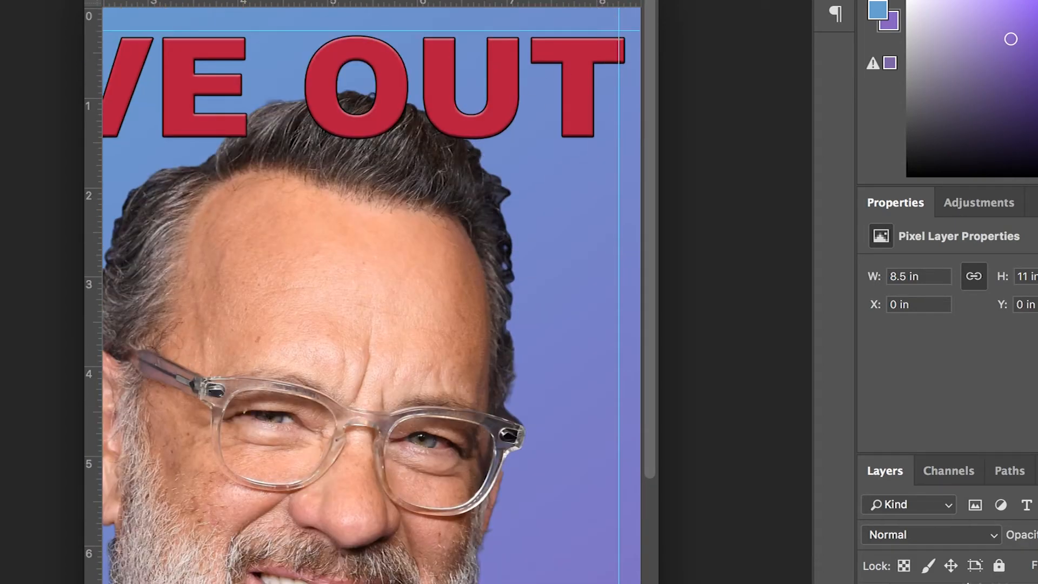
scroll(470, 292, left, 5)
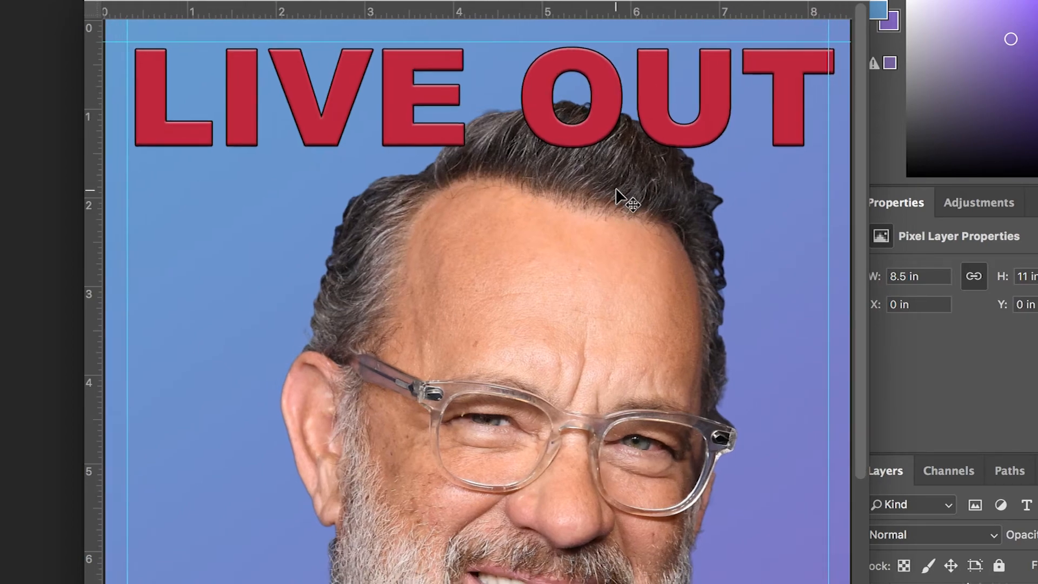
key(super+minus)
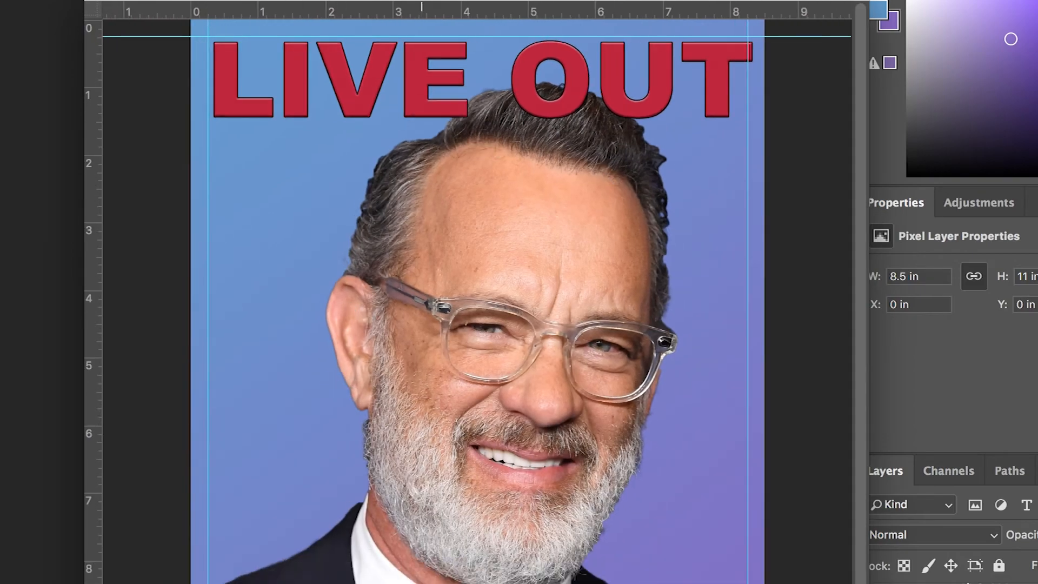
click(294, 93)
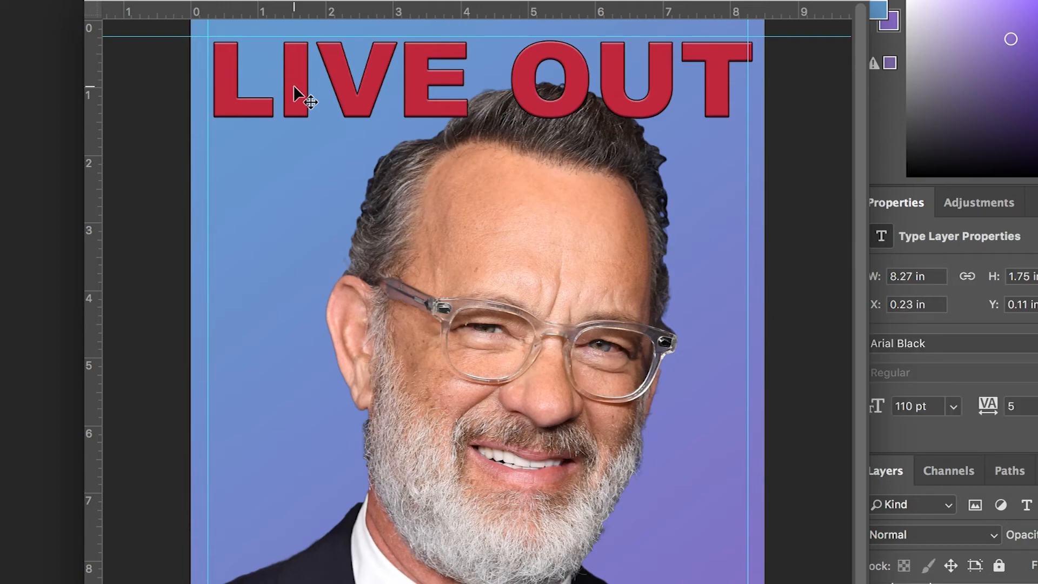
key(Left)
key(Left)
key(Left)
key(Left)
key(Left)
key(Left)
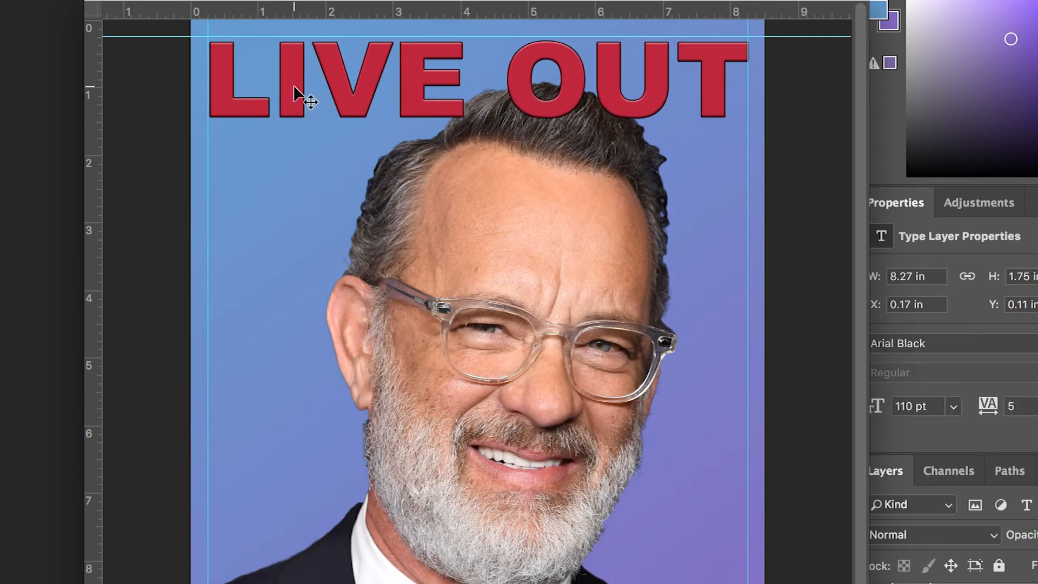
key(Left)
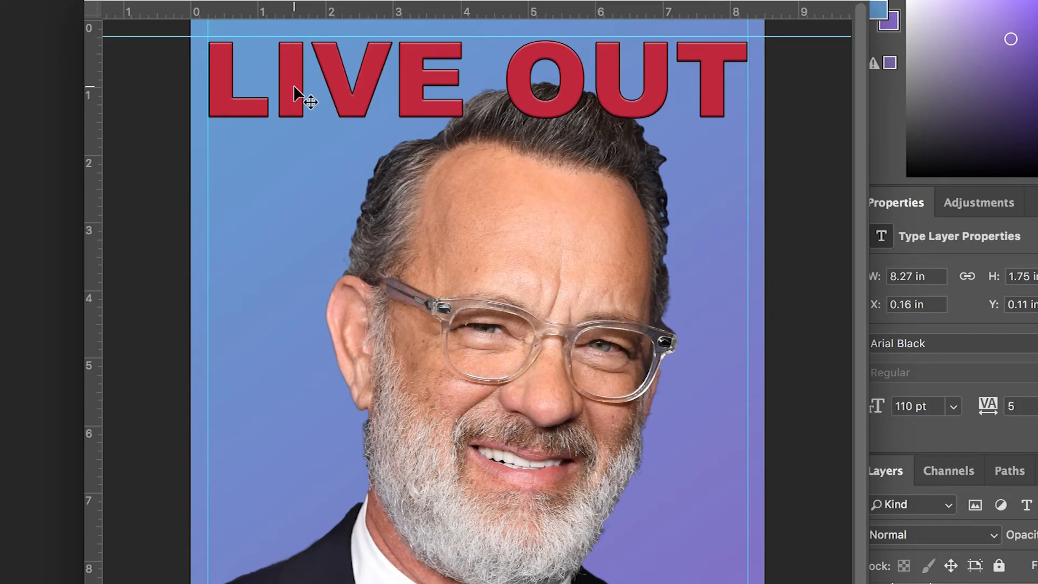
Shift the poster's document window to the left and try stacking the portrait layer in front of the LIVE OUT heading.
key(ctrl+plus)
key(ctrl+plus)
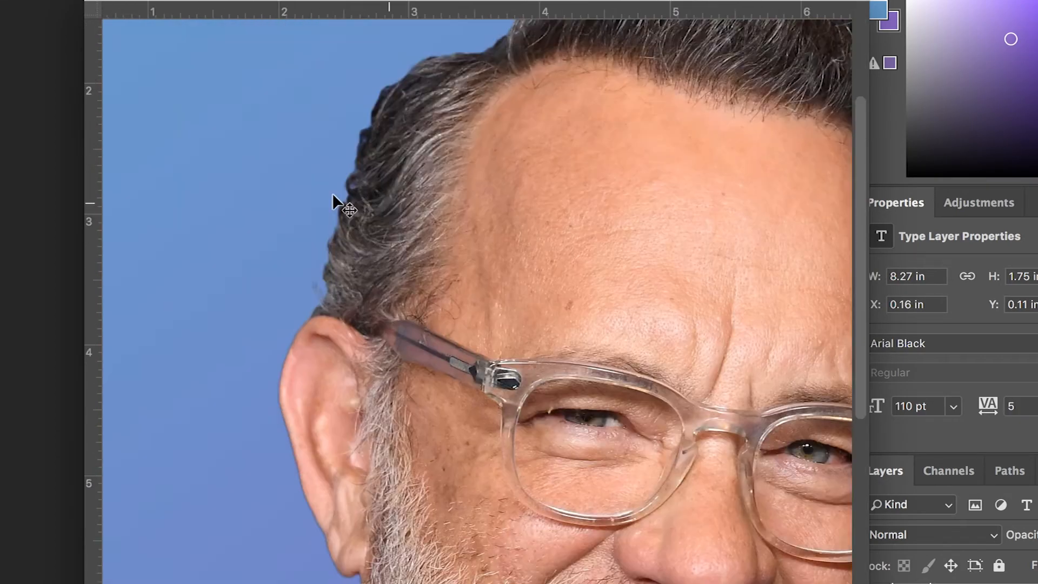
scroll(340, 222, up, 5)
scroll(340, 222, right, 6)
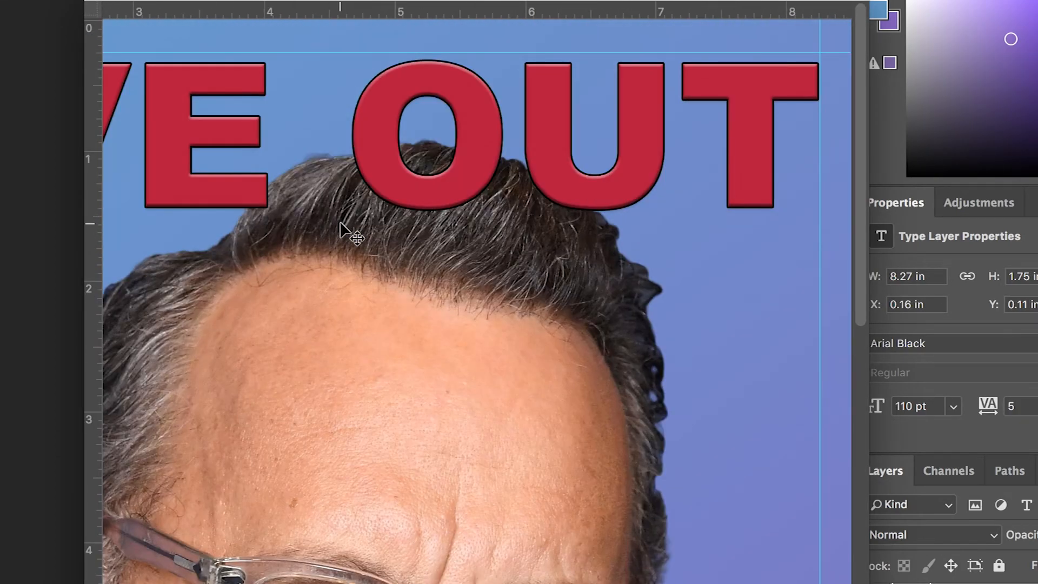
scroll(339, 221, down, 5)
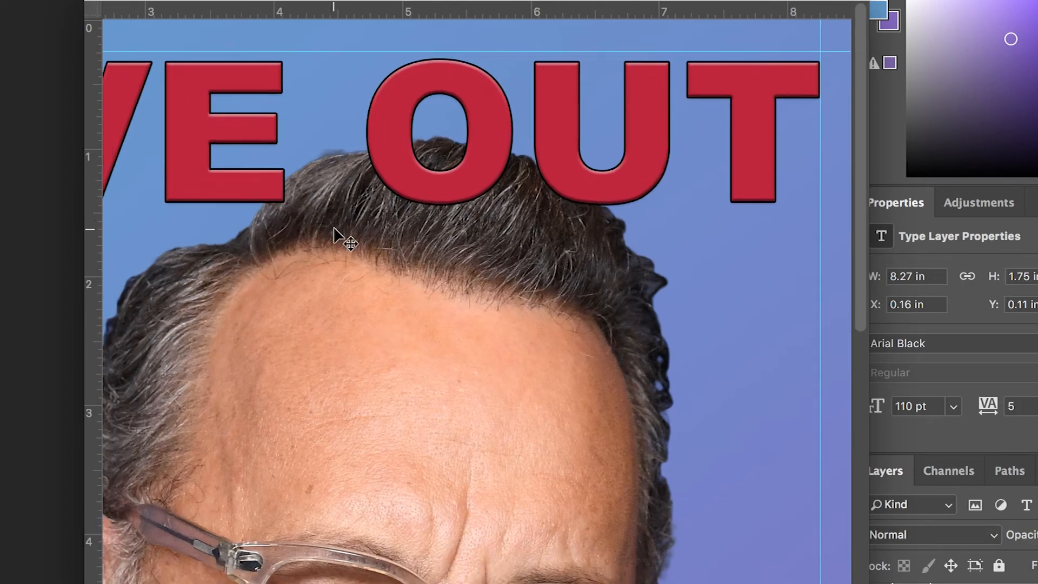
scroll(334, 228, down, 3)
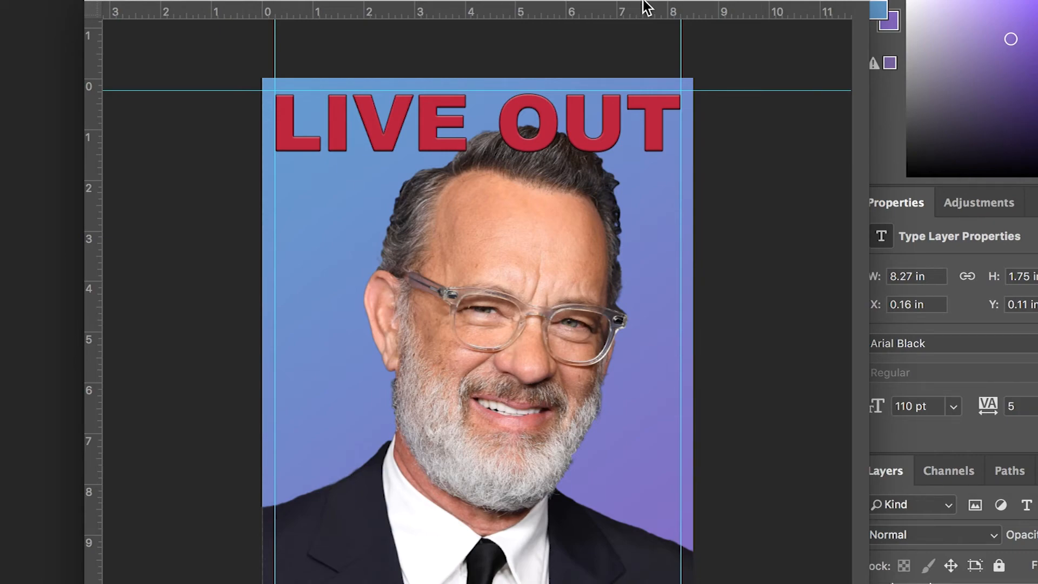
drag(682, 1, 615, 0)
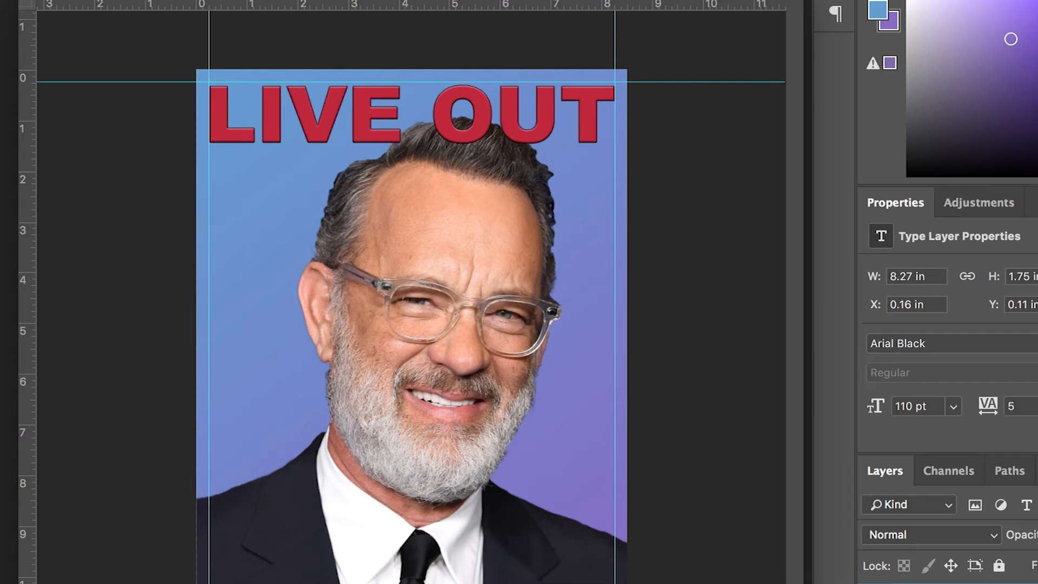
drag(946, 583, 946, 583)
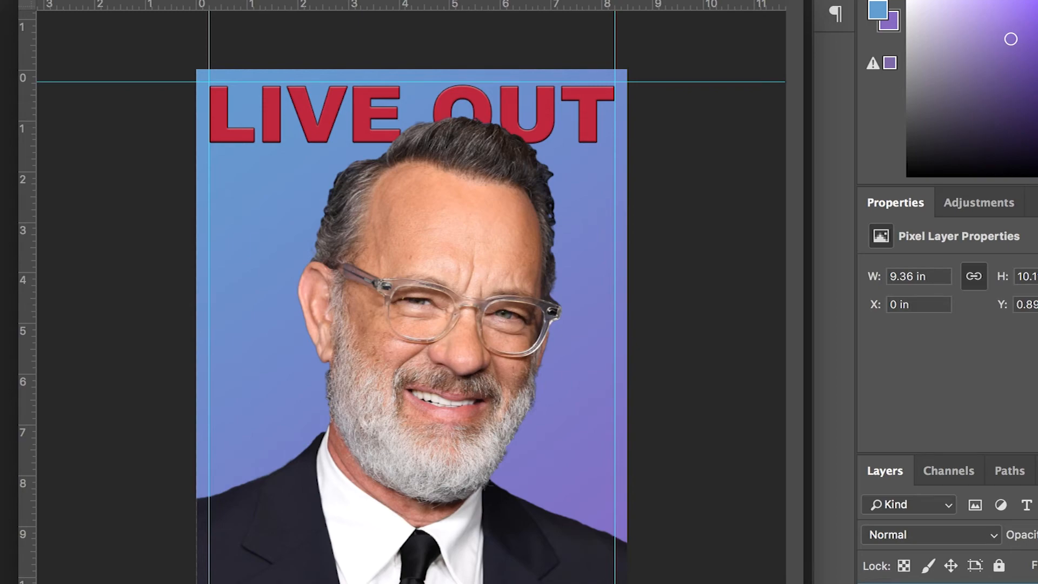
drag(946, 582, 947, 583)
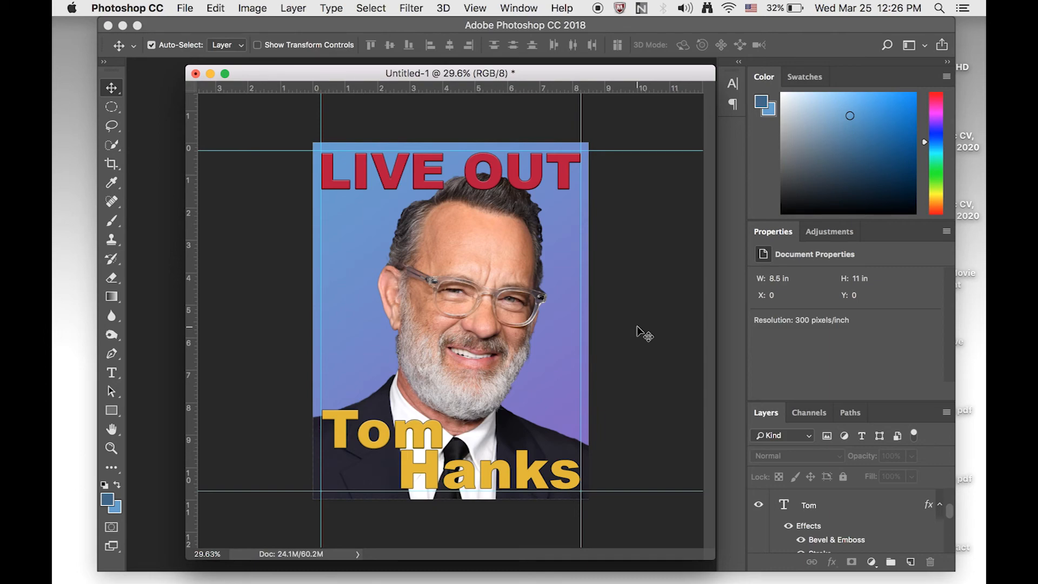
Save the poster in Photoshop format as Magazine Cover.psd in the Photoshop Tools folder, with Maximize Compatibility on.
click(186, 8)
click(227, 159)
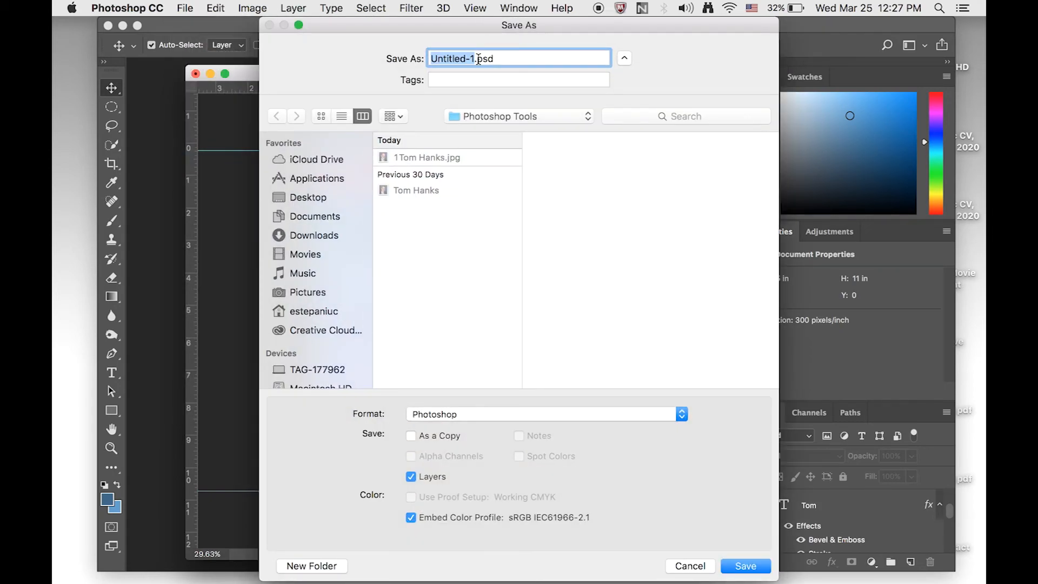
text(P)
key(BackSpace)
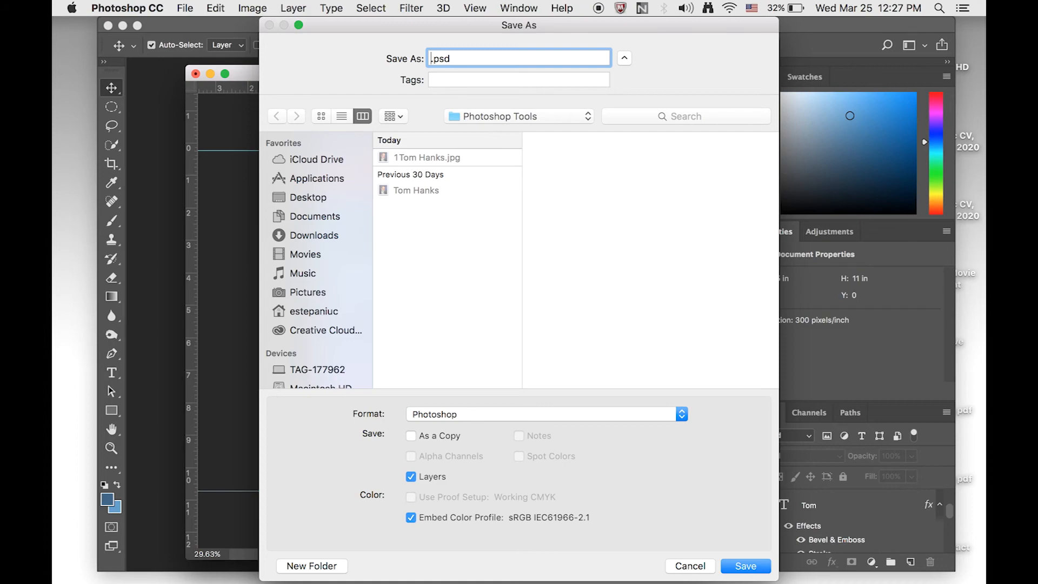
text(Magazine Cover)
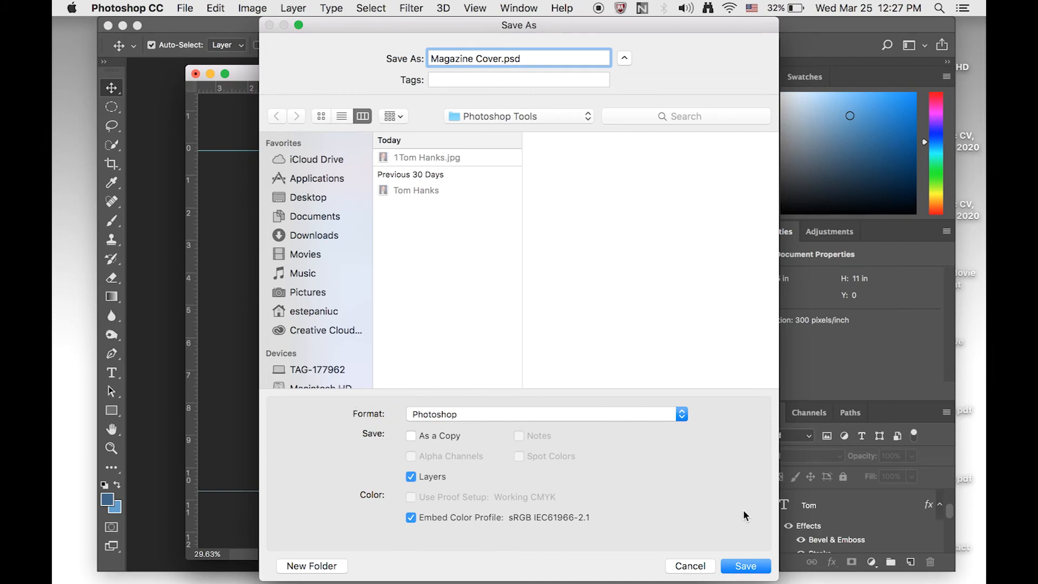
click(742, 565)
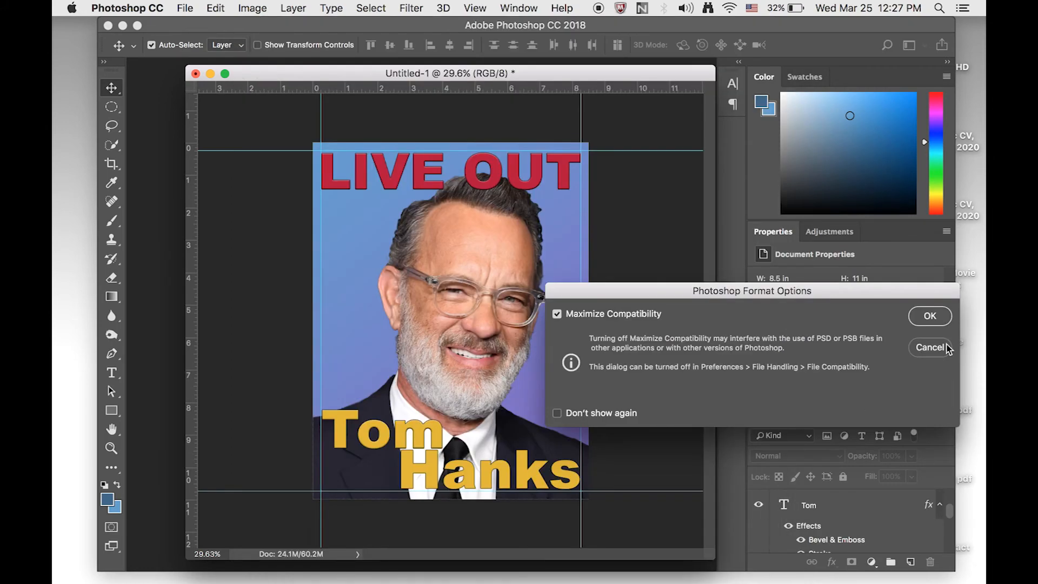
click(931, 316)
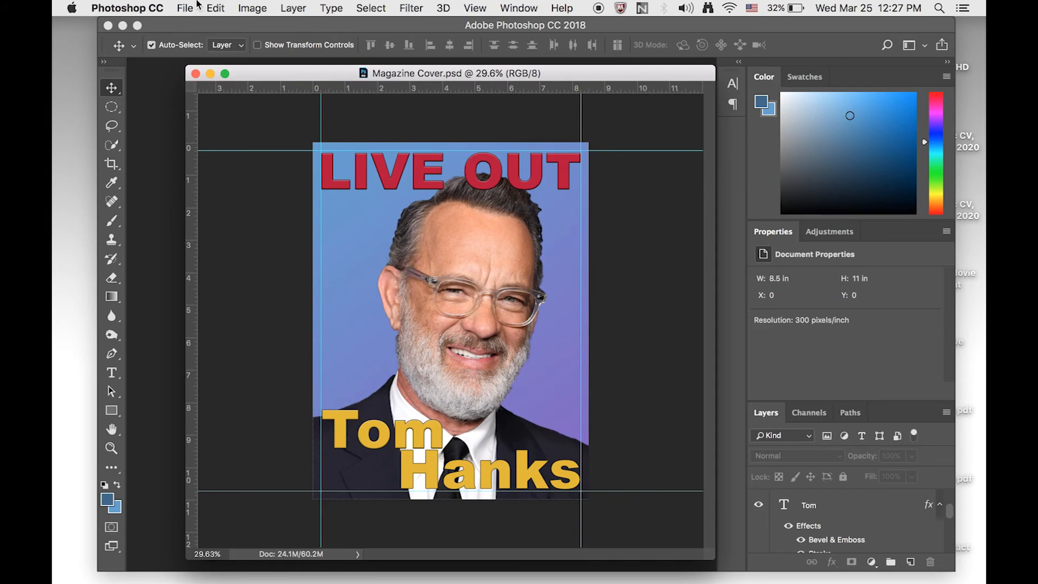
Save the poster in Photoshop PDF format as Magazine Cover.pdf in the Photoshop Tools folder, using the High Quality Print preset and preserving Photoshop editing capabilities.
click(185, 7)
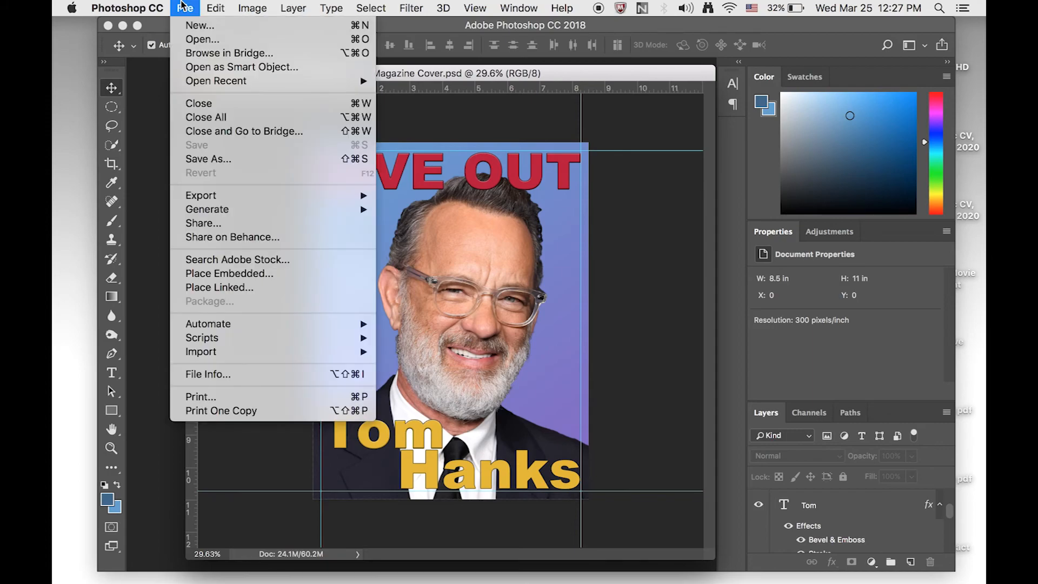
click(206, 158)
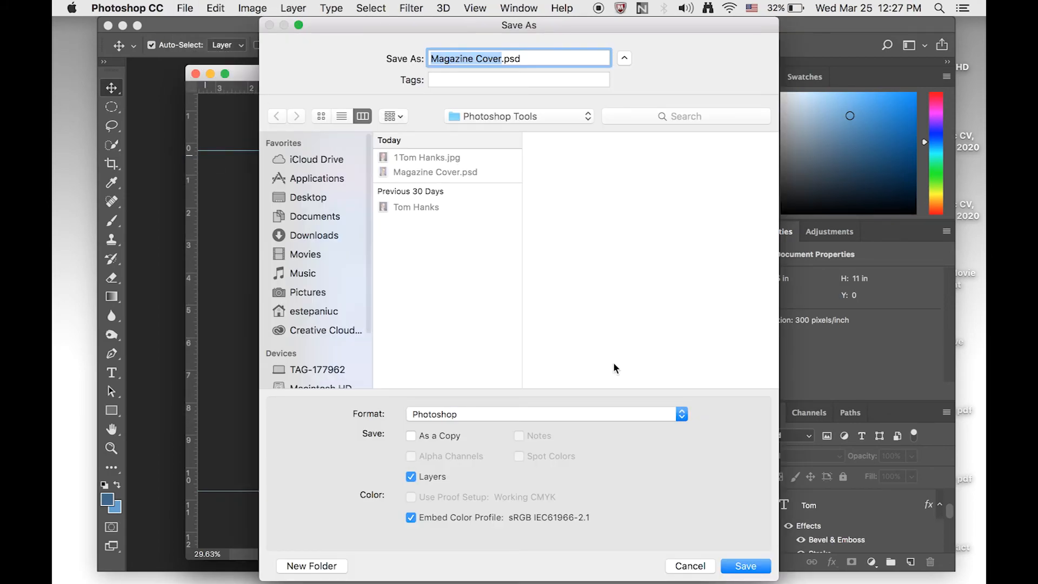
click(684, 415)
scroll(563, 514, down, 2)
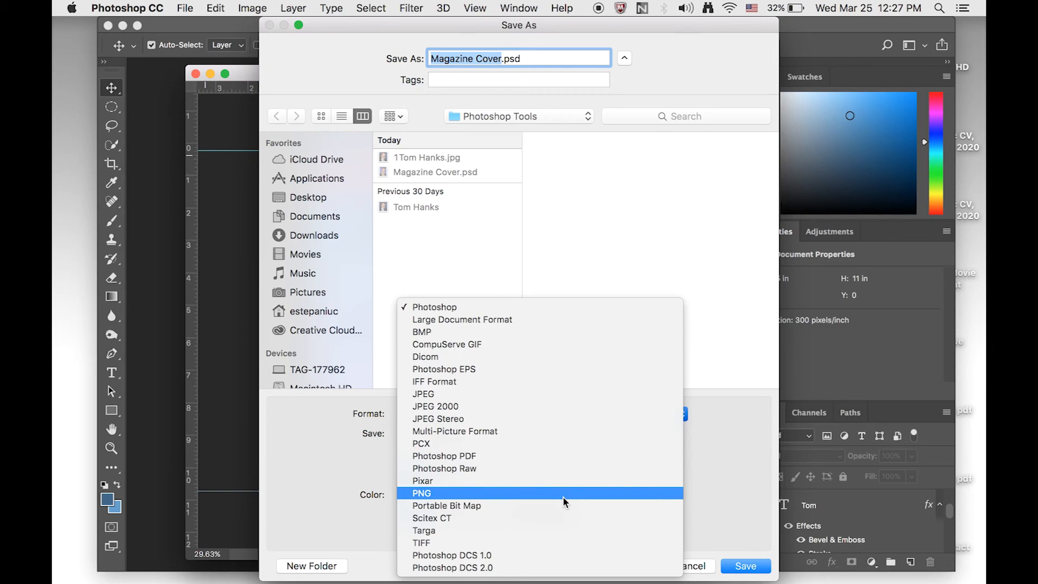
click(564, 456)
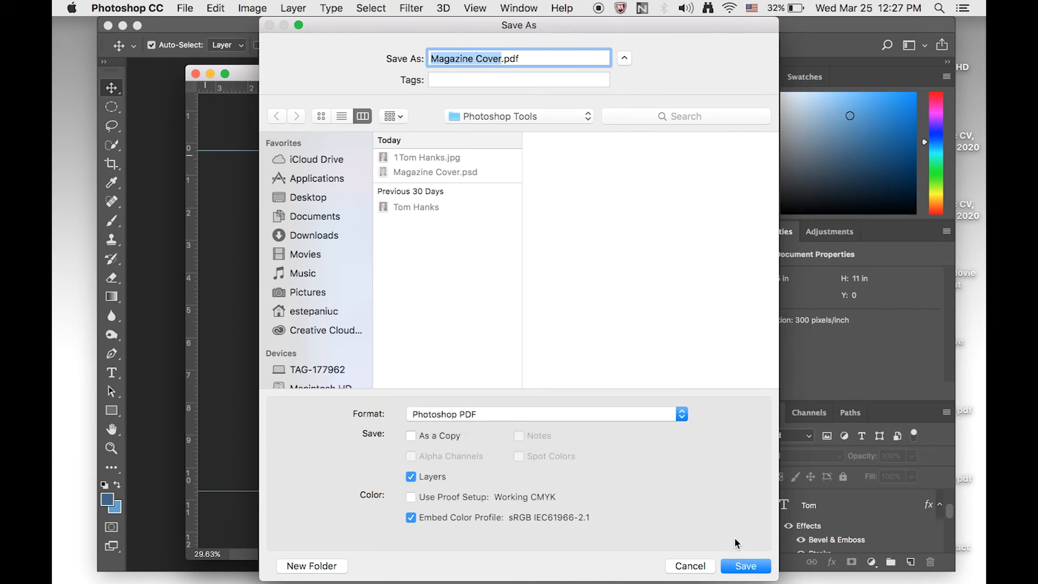
click(739, 565)
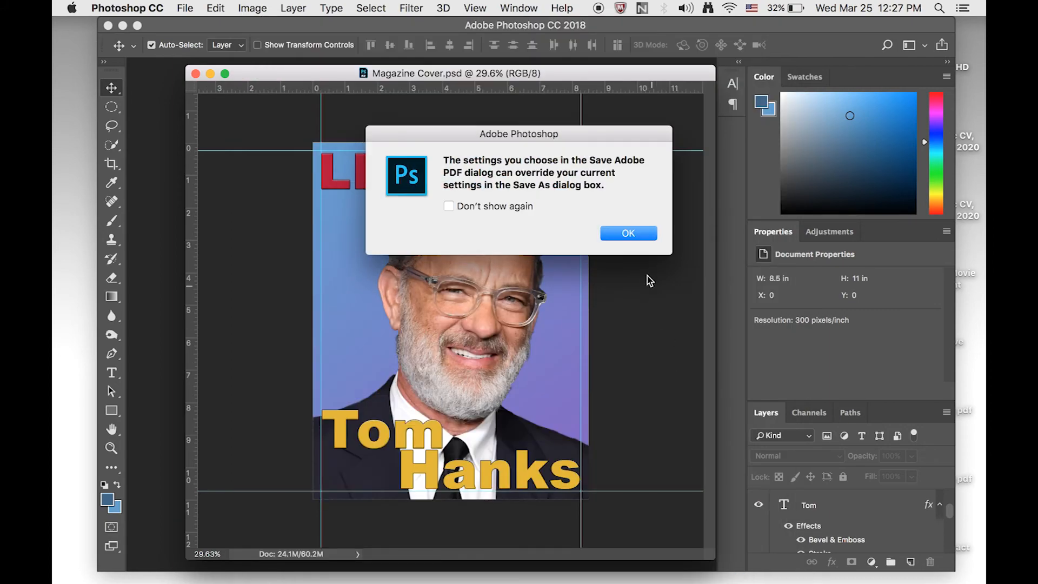
click(637, 233)
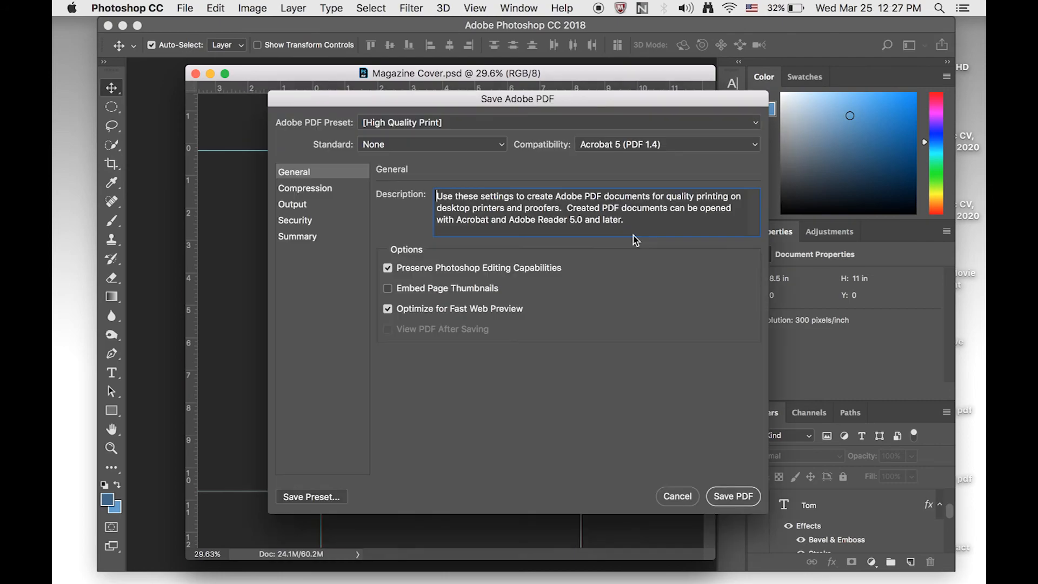
click(734, 496)
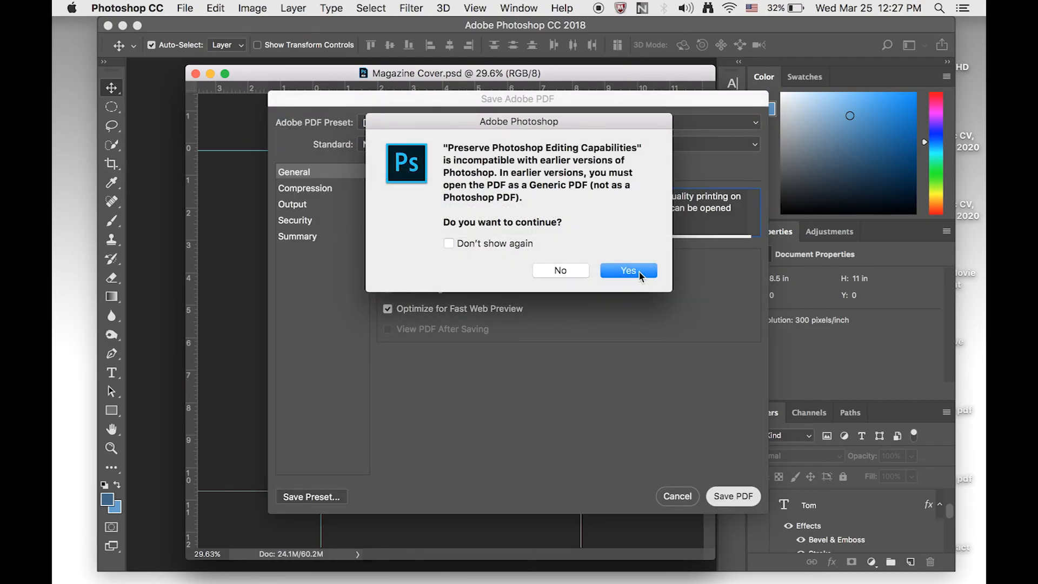
click(641, 275)
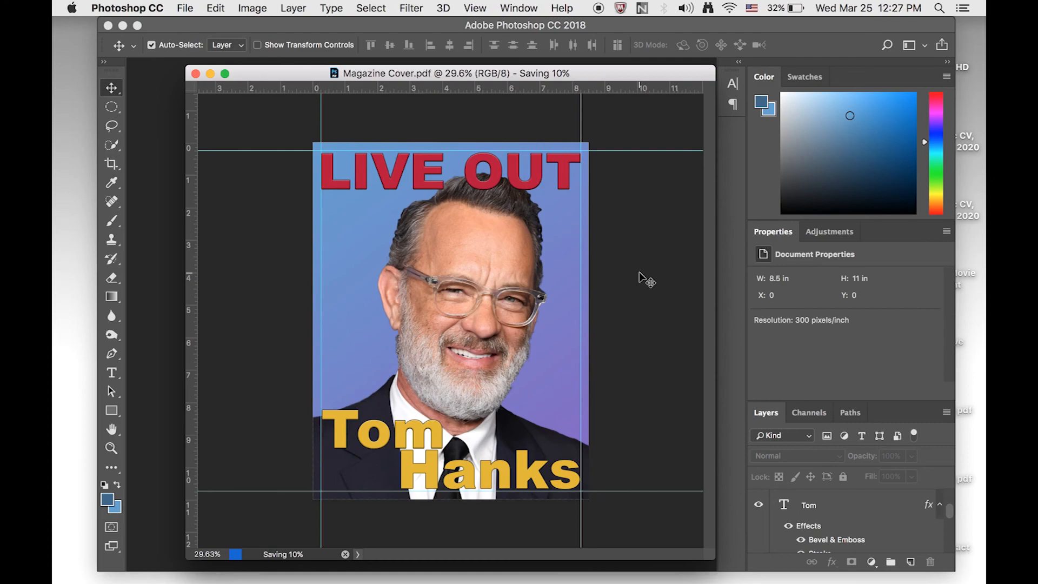
click(190, 9)
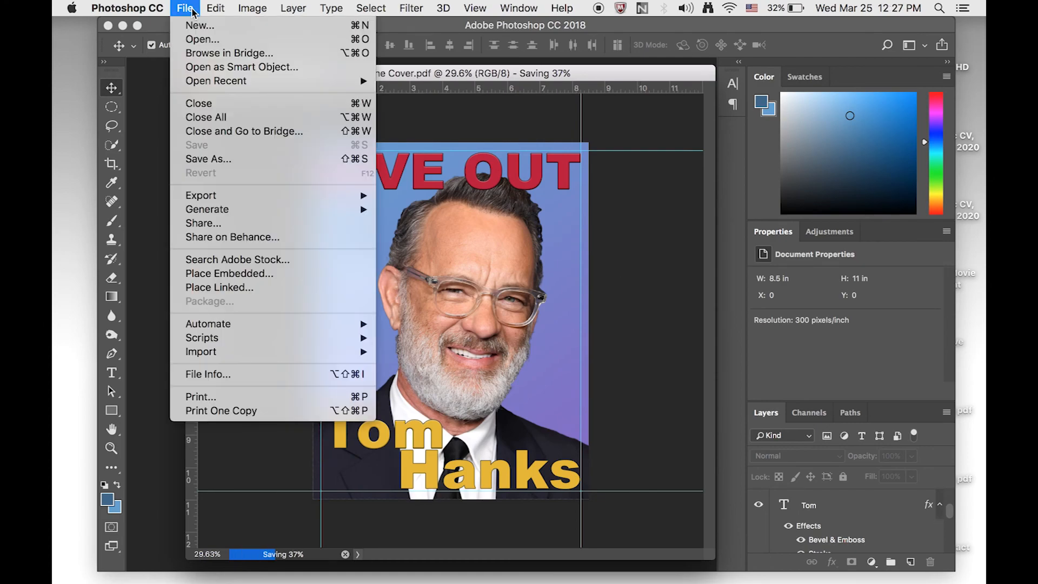
click(242, 160)
click(641, 234)
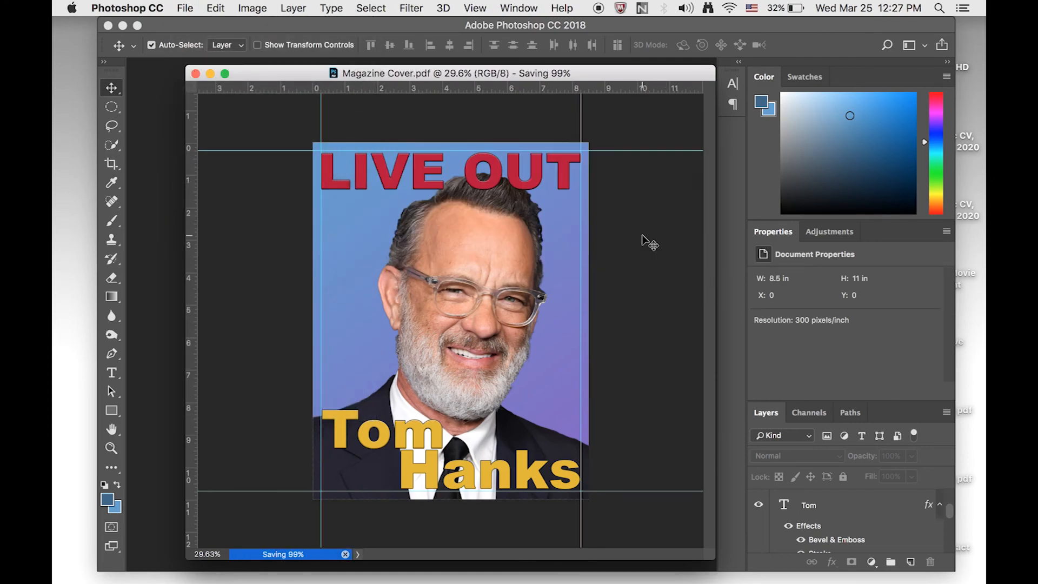
click(187, 8)
click(227, 158)
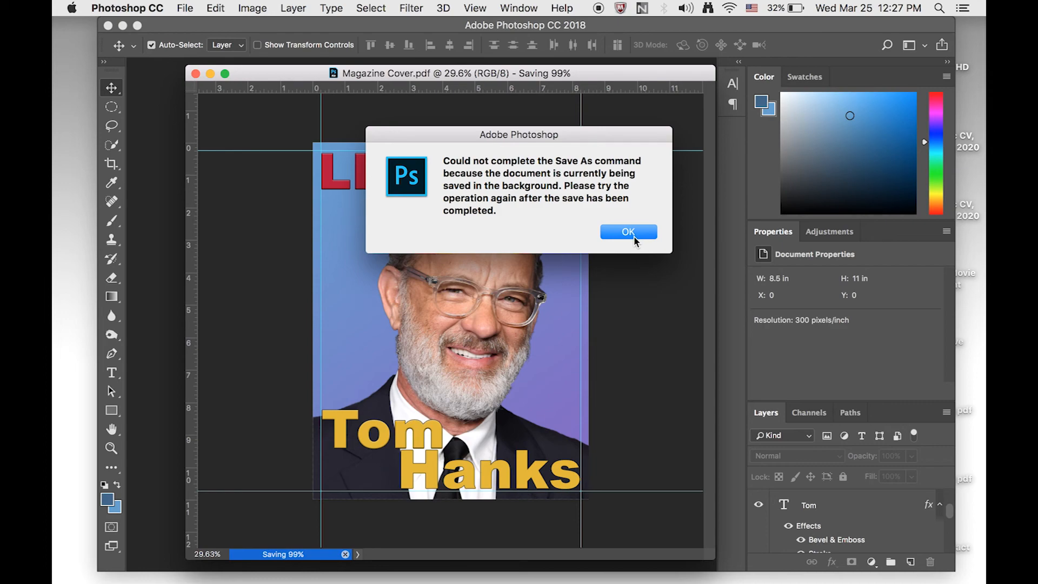
click(636, 238)
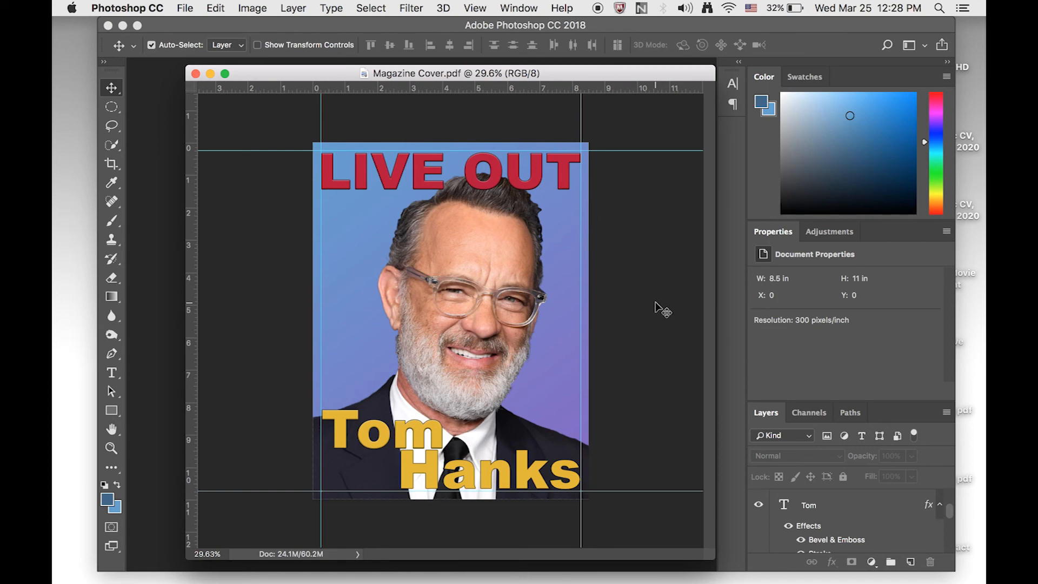
Save a JPEG copy of the poster as Magazine Cover.jpg in the Photoshop Tools folder, at maximum quality 12 with the Progressive format option.
click(184, 8)
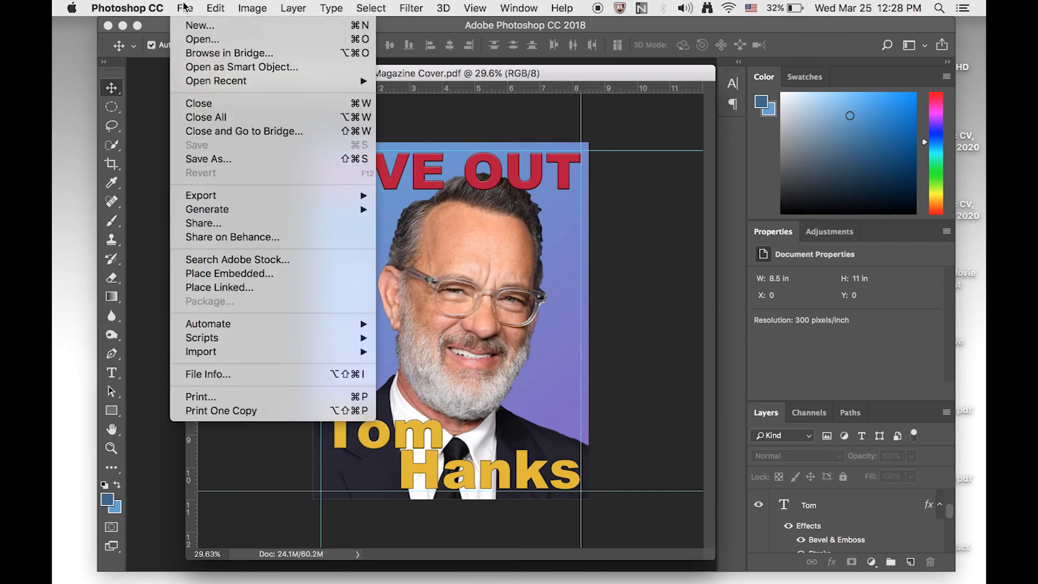
click(224, 160)
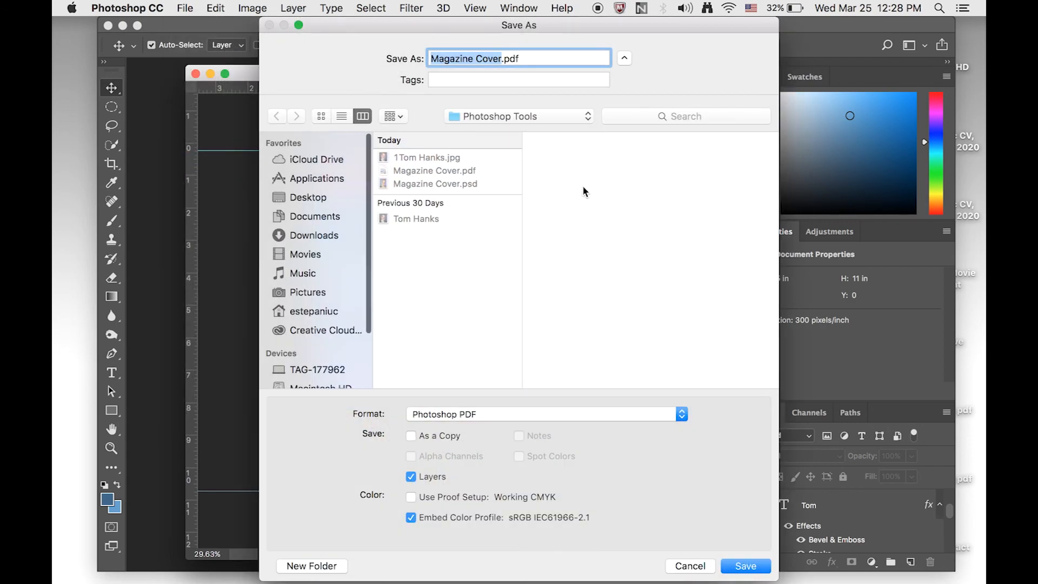
click(682, 416)
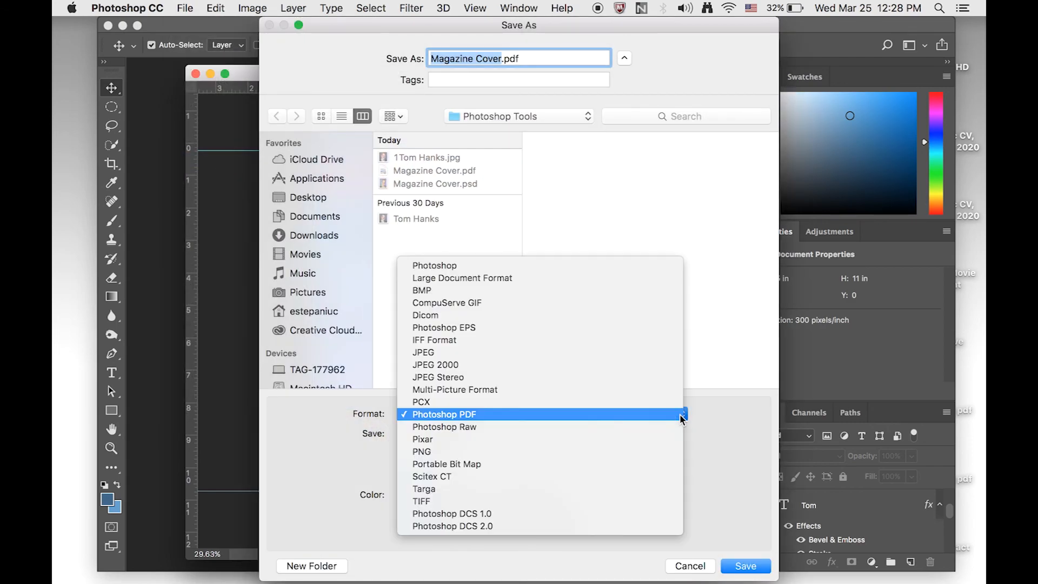
click(653, 360)
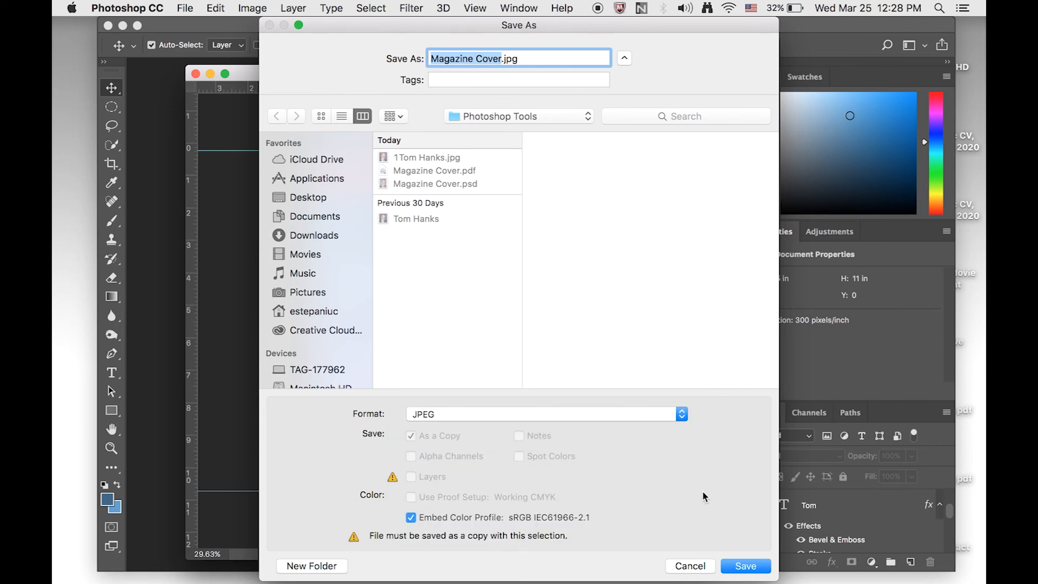
click(750, 568)
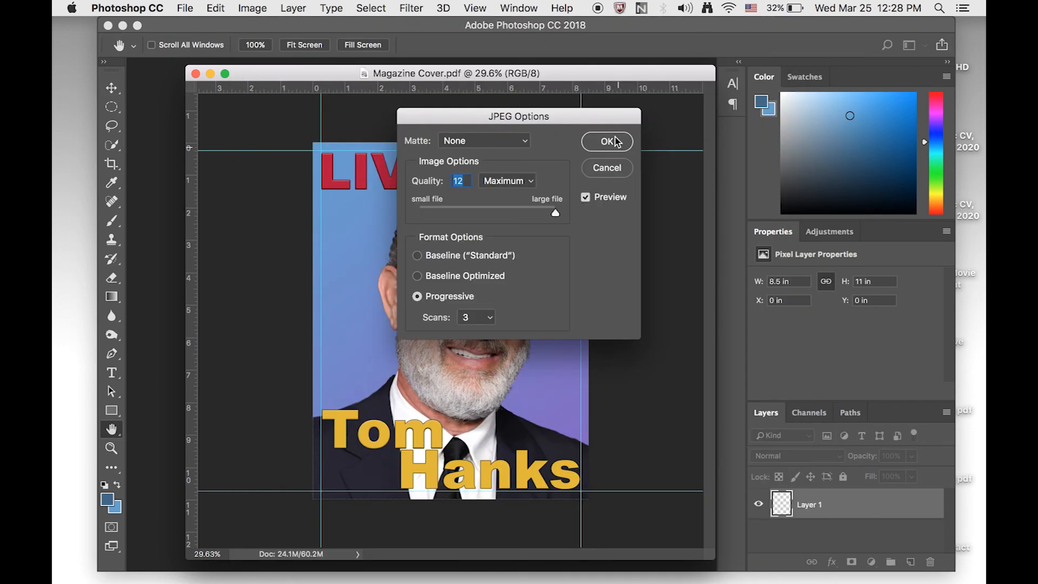
click(610, 142)
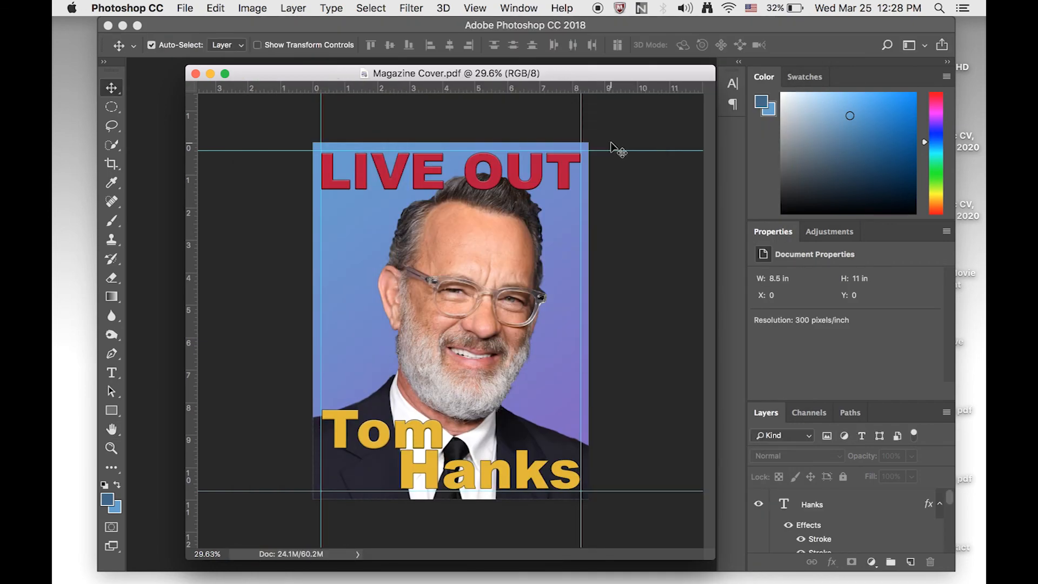
Minimize the poster and Photoshop, check the saved cover files in the Photoshop Tools folder in Finder, and close the folder window.
click(210, 73)
click(123, 26)
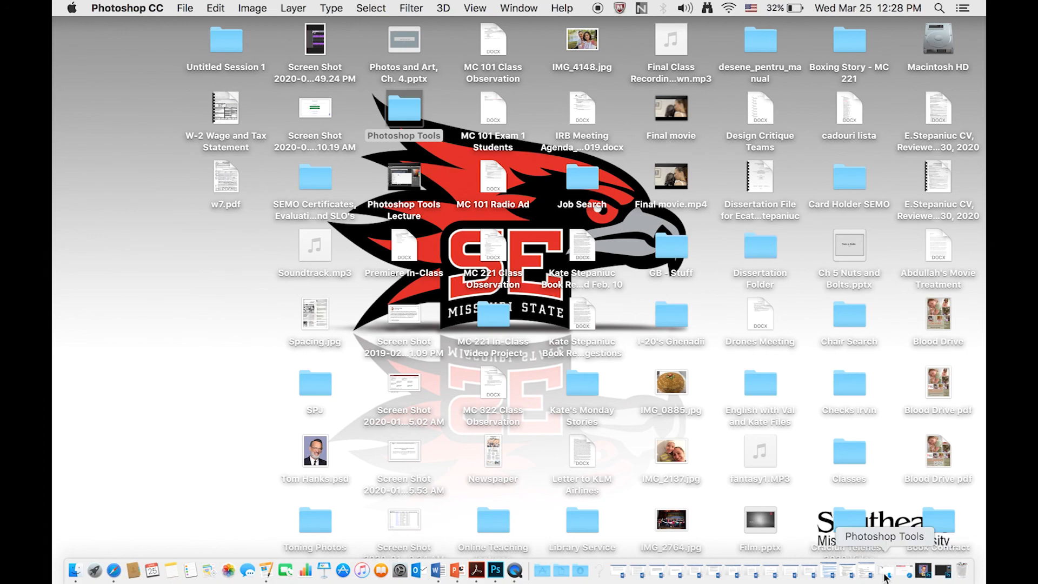
click(885, 574)
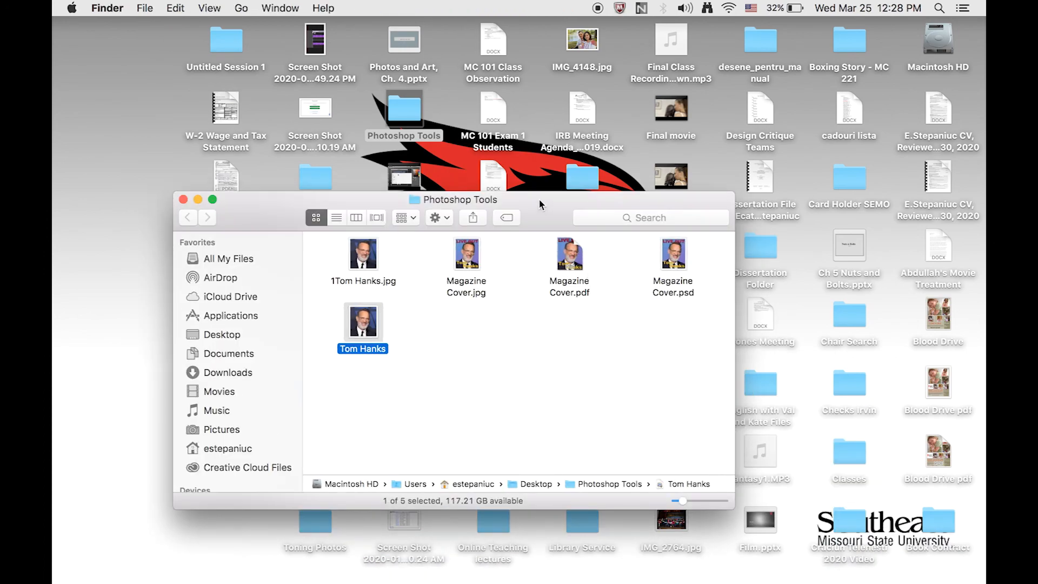
drag(538, 199, 497, 40)
click(497, 217)
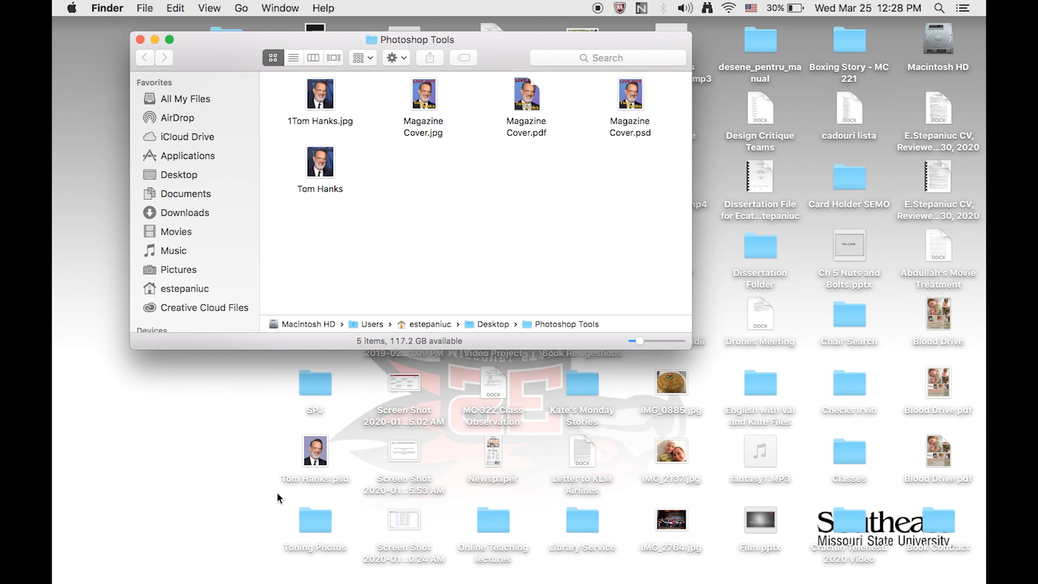
click(140, 40)
click(169, 369)
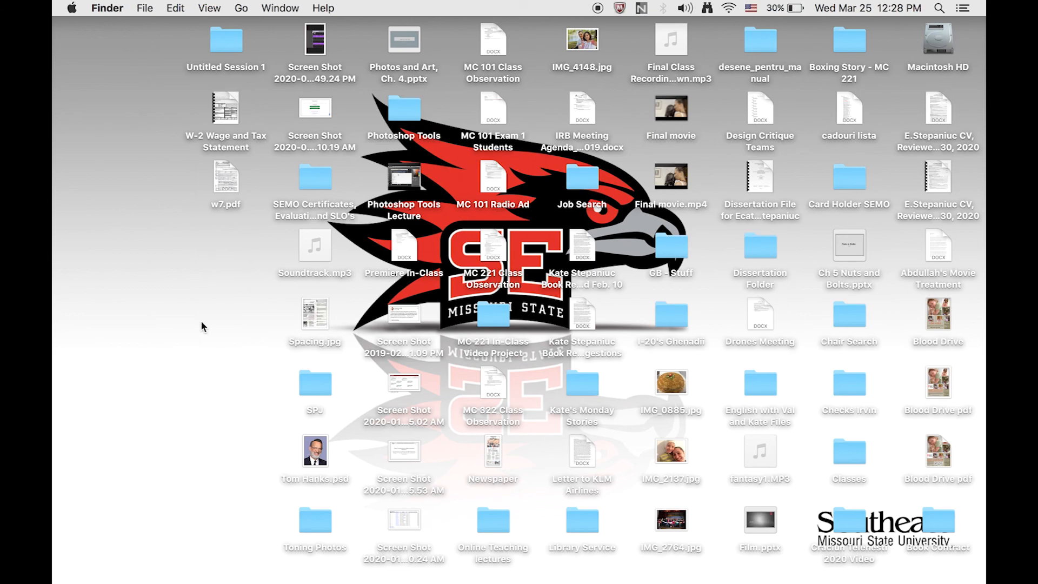